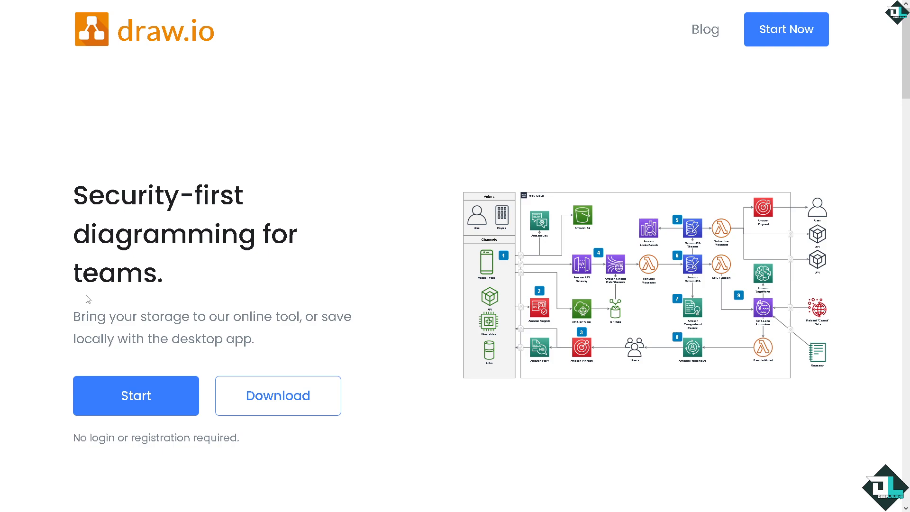
# Start a new diagram and browse the Basic and Software templates
pyautogui.click(116, 409)
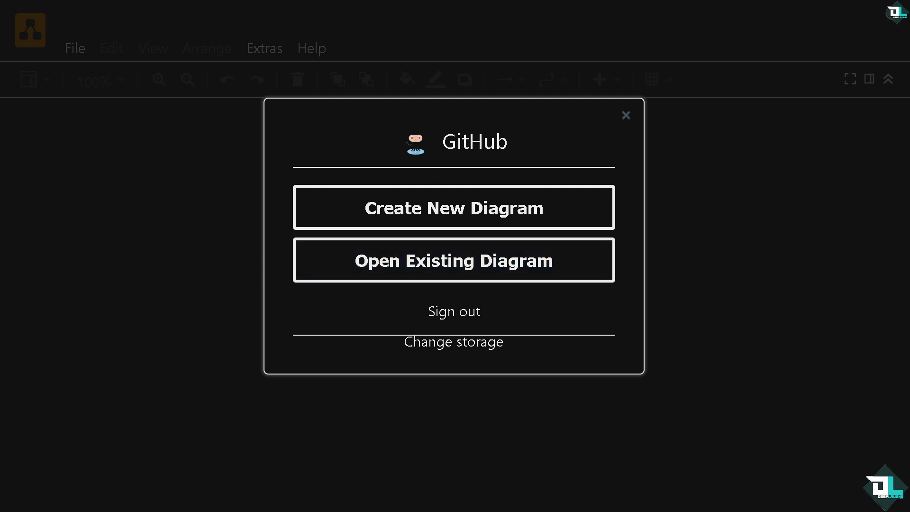
pyautogui.click(401, 211)
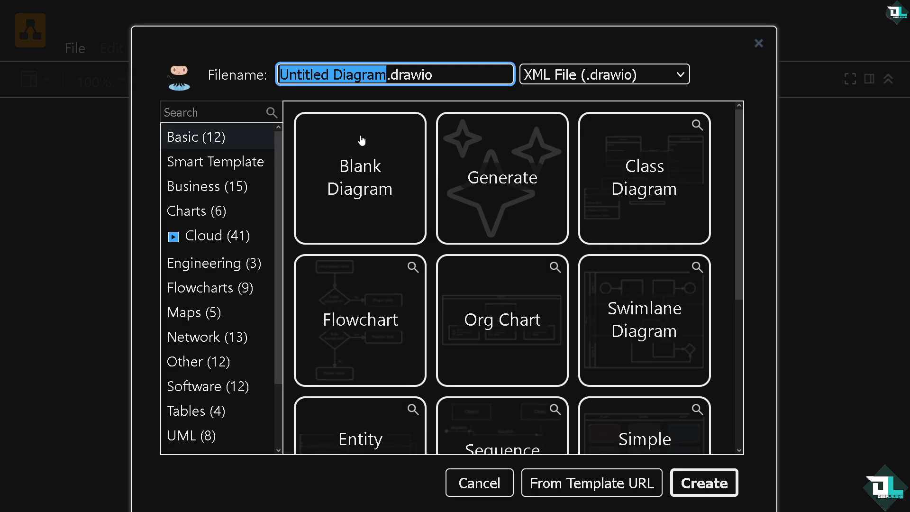
pyautogui.scroll(-4, 485, 203)
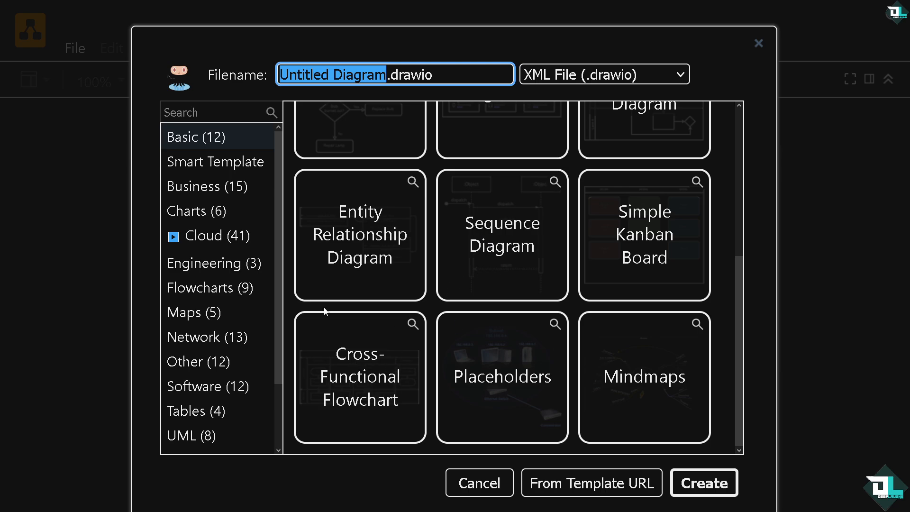
pyautogui.click(193, 393)
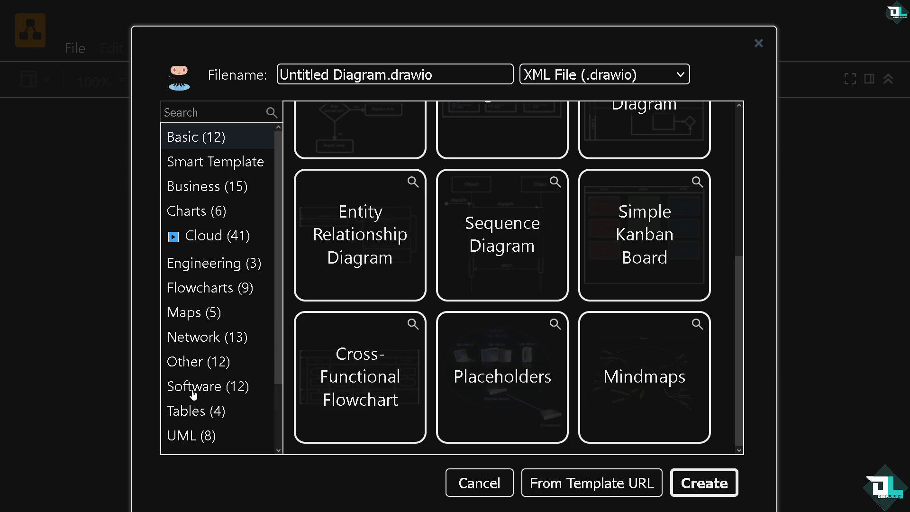
pyautogui.scroll(-1, 221, 379)
pyautogui.scroll(1, 223, 363)
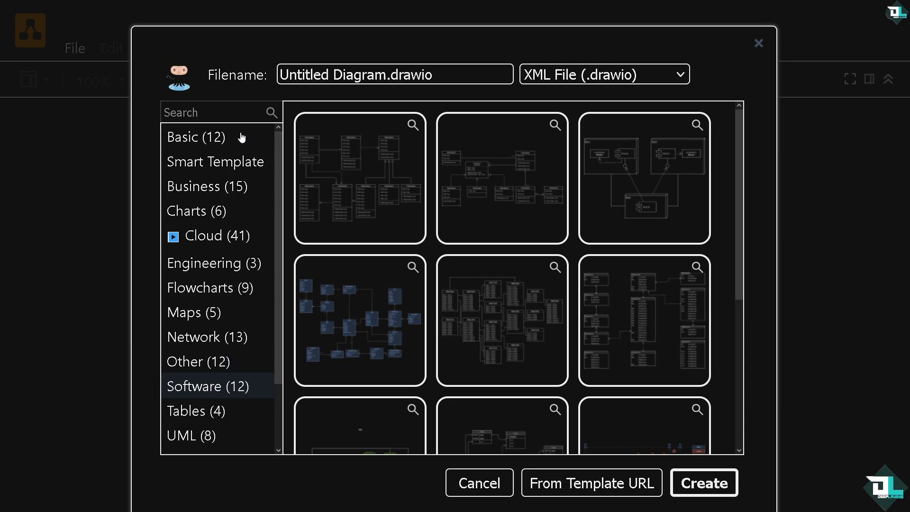
# Generate a diagram with Smart Template from the description "SYSTEM DIAGRAM"
pyautogui.click(230, 166)
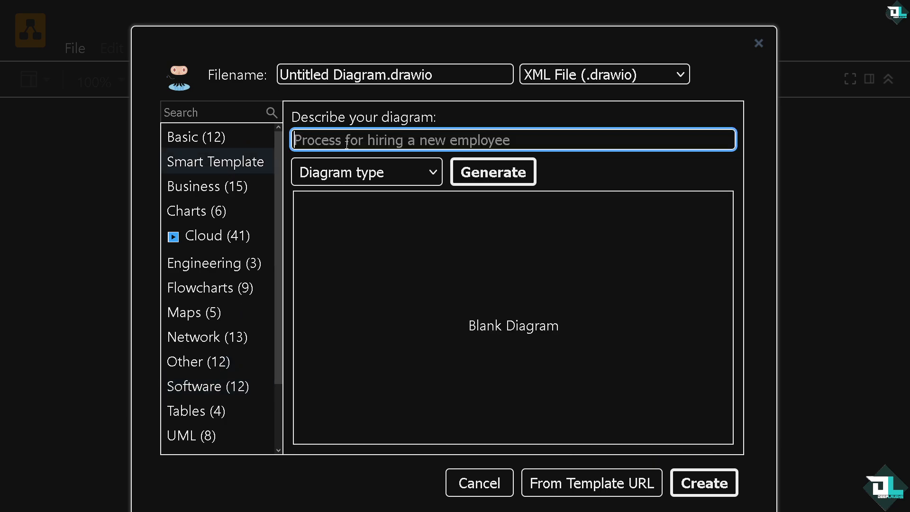
pyautogui.click(358, 173)
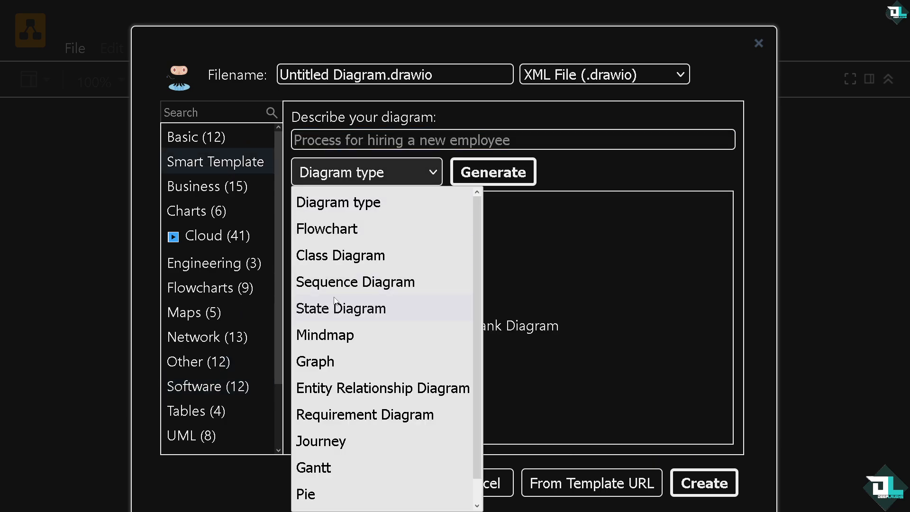
pyautogui.click(353, 139)
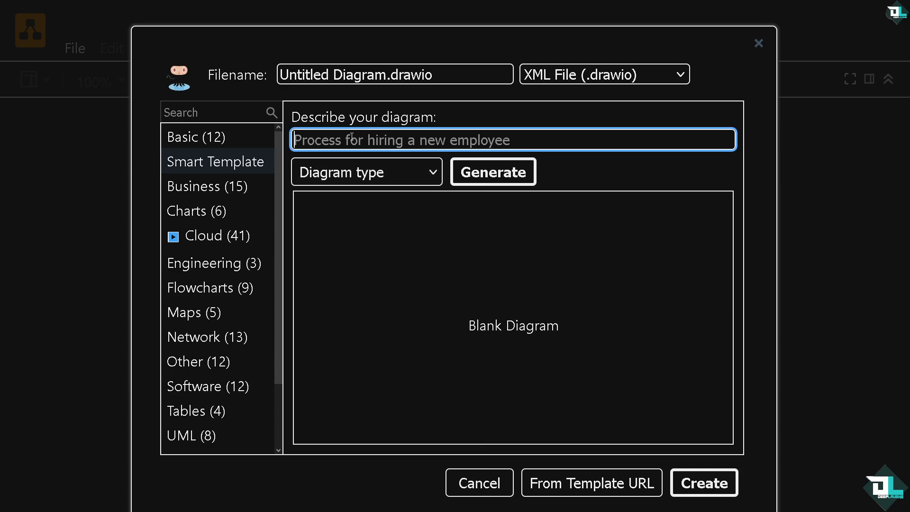
pyautogui.write('SYSTE')
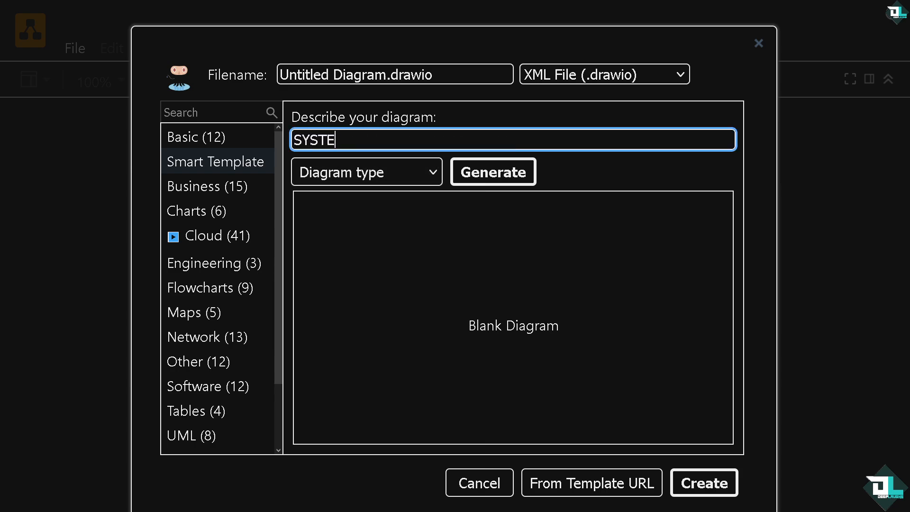
pyautogui.write('M DIAGRAM')
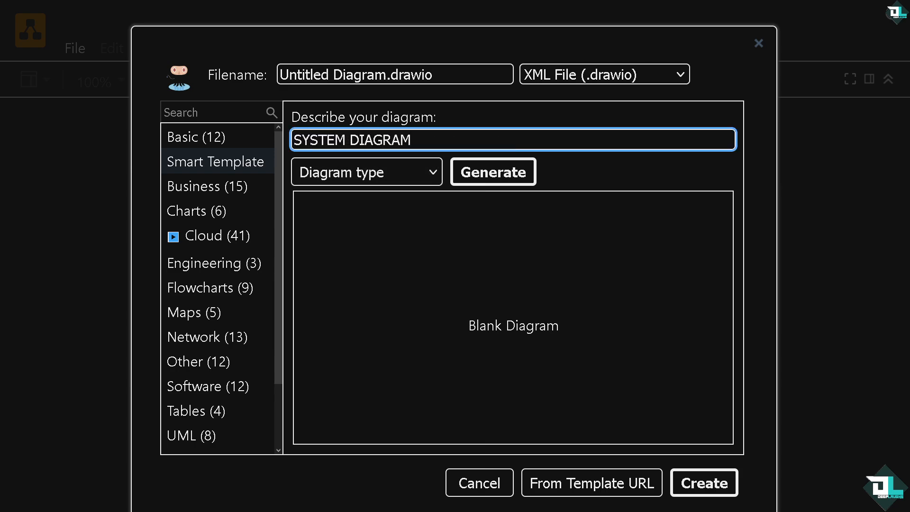
pyautogui.click(477, 183)
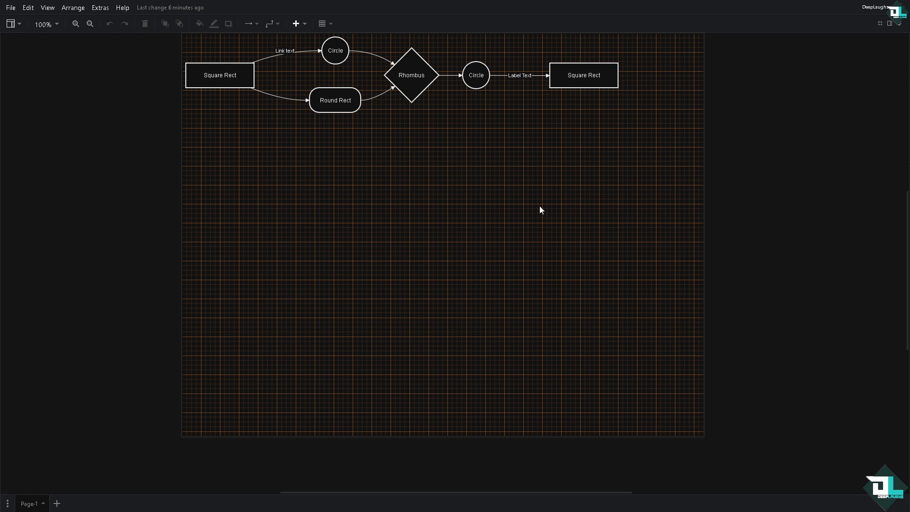
# Leave full-screen mode, and hide and show the Format panel again
pyautogui.click(880, 27)
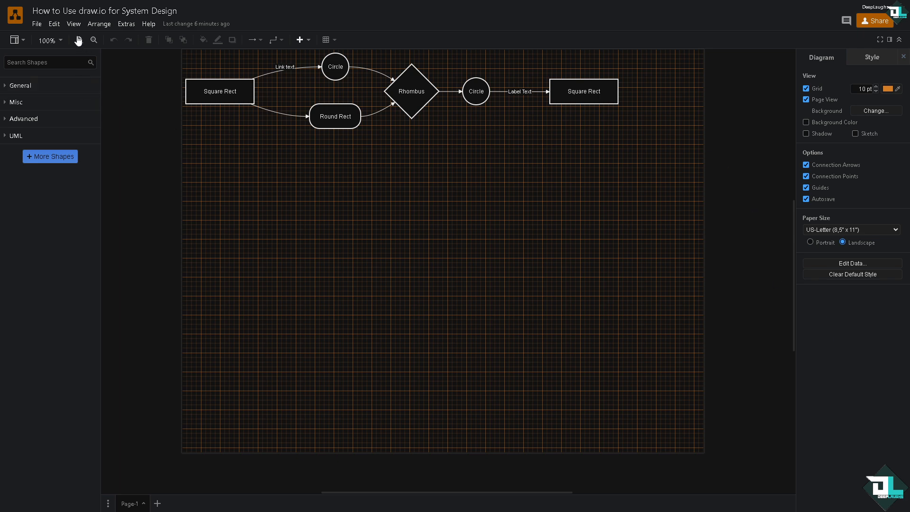
pyautogui.click(890, 40)
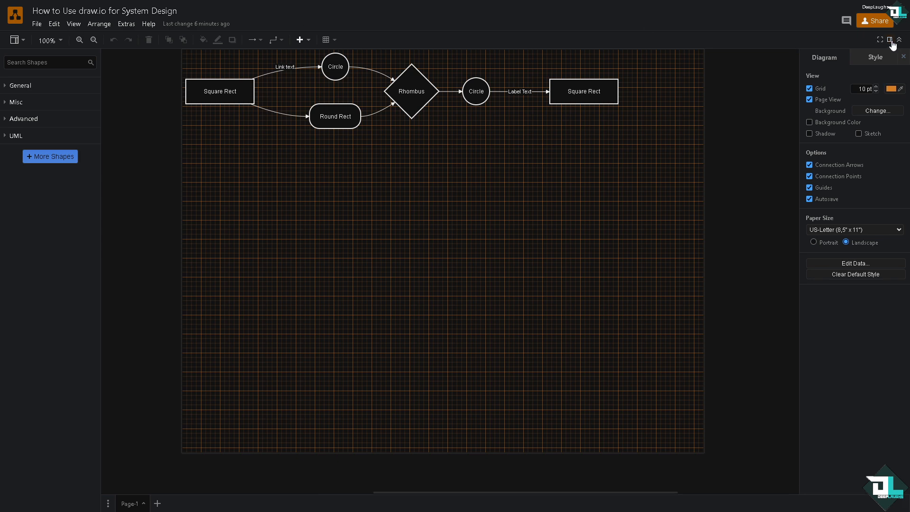
pyautogui.click(74, 25)
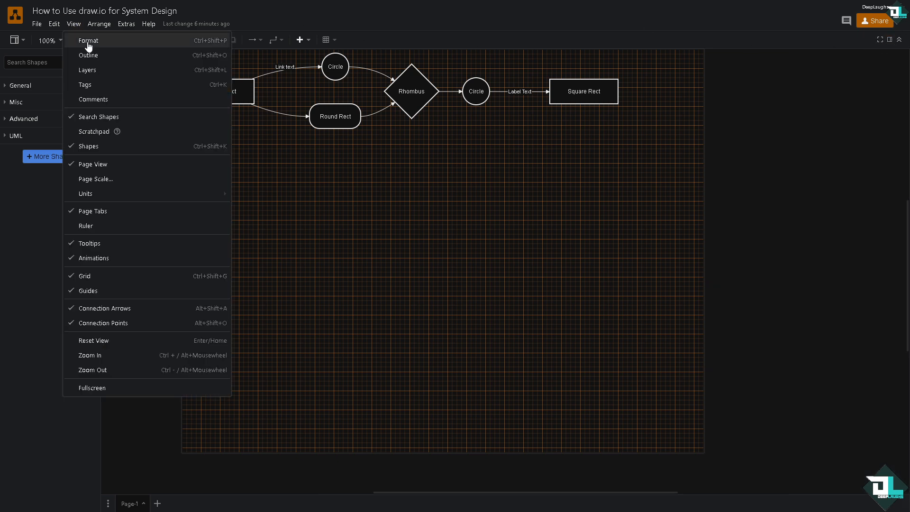
pyautogui.click(88, 44)
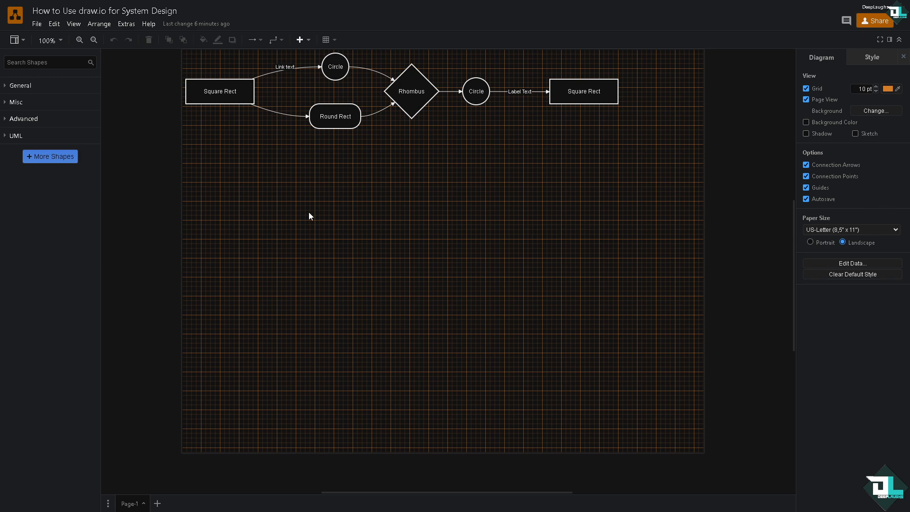
# Import the draw.io system design thumbnail image and scale it down beneath the flowchart
pyautogui.scroll(2, 309, 216)
pyautogui.scroll(-4, 350, 228)
pyautogui.scroll(2, 348, 223)
pyautogui.click(37, 23)
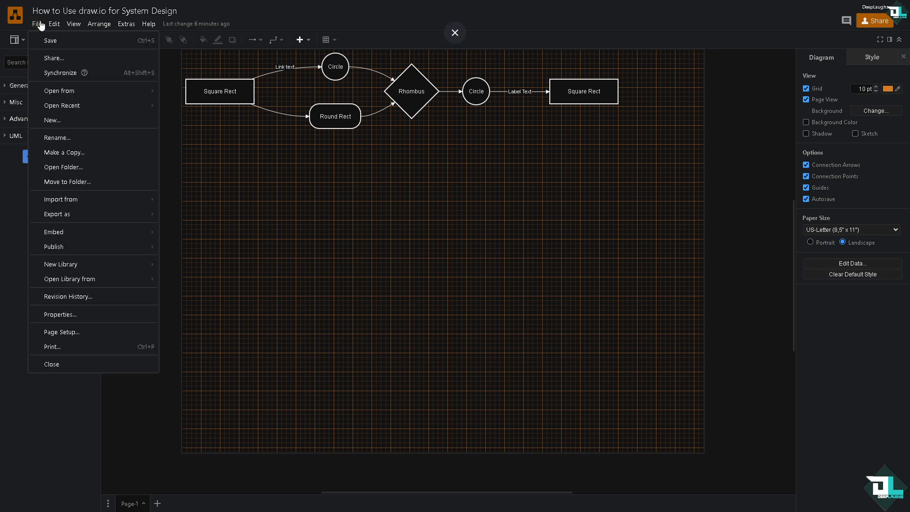
pyautogui.moveTo(96, 205)
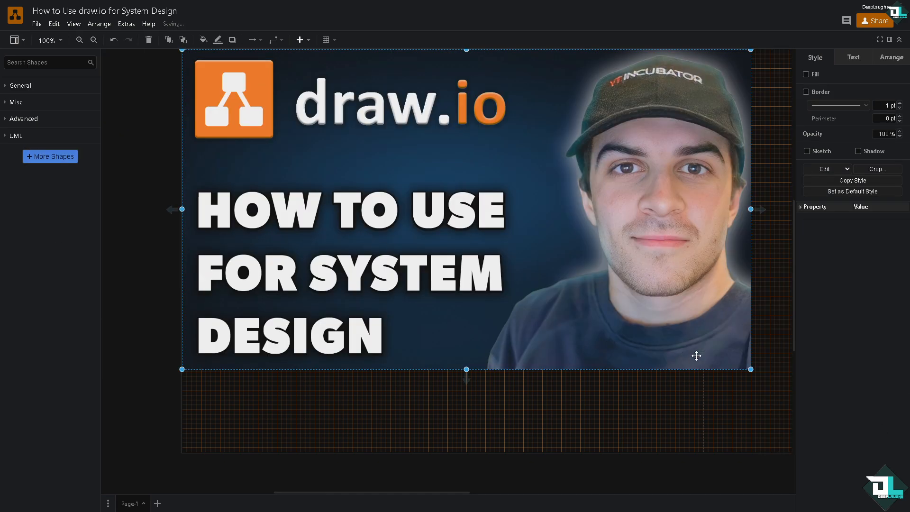
pyautogui.moveTo(751, 371); pyautogui.dragTo(407, 262)
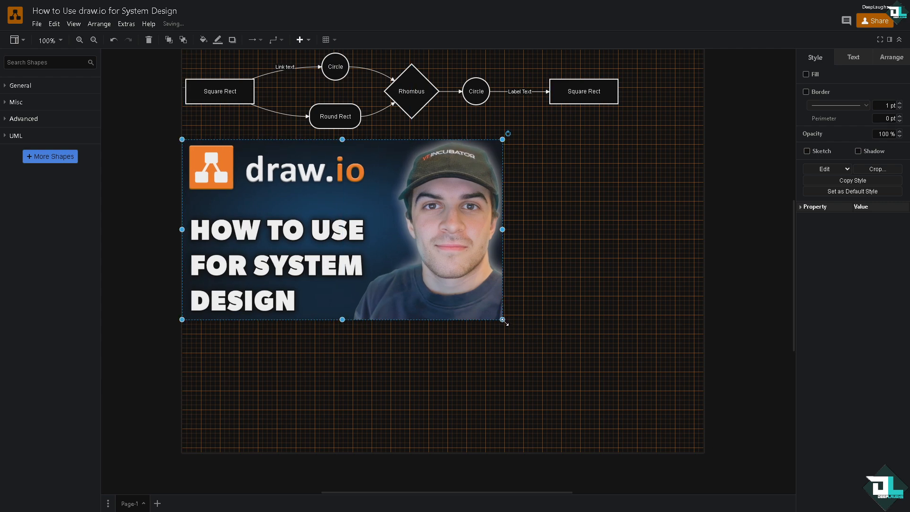
pyautogui.moveTo(502, 319); pyautogui.dragTo(548, 352)
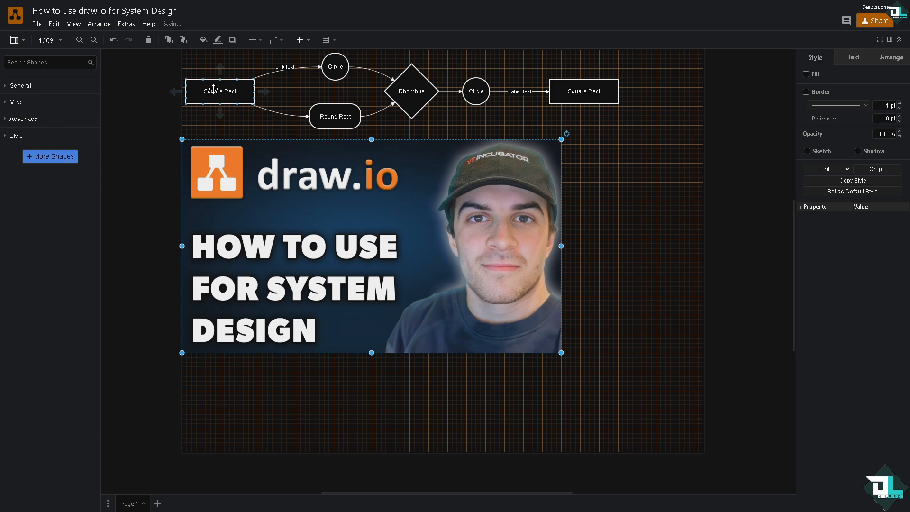
# Replace the label of the flowchart's first rectangle with "SYSTEM"
pyautogui.click(213, 88)
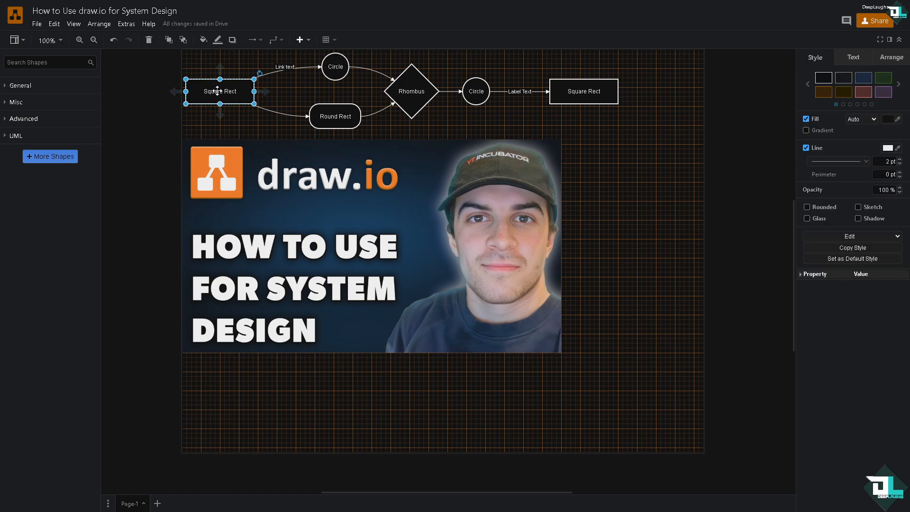
pyautogui.doubleClick(221, 95)
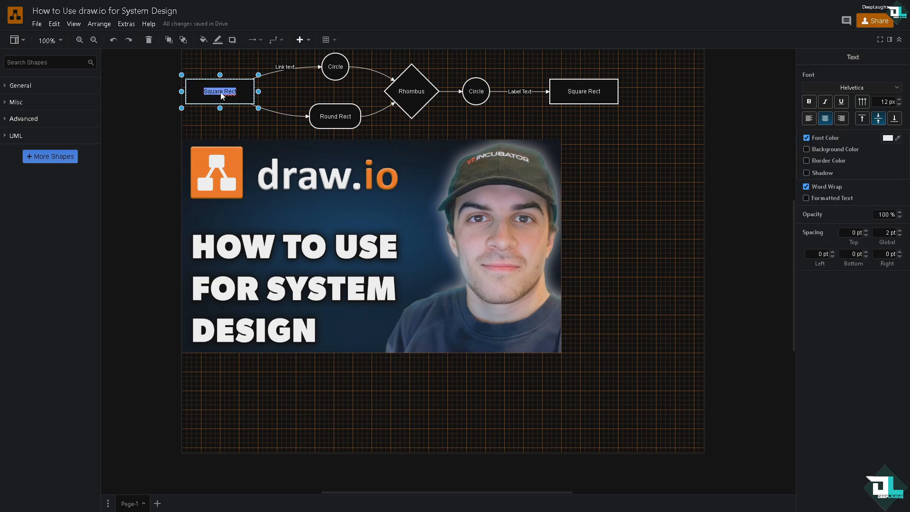
pyautogui.write('SYSTEM')
# Set the SYSTEM label's font color to orange and turn on its text shadow
pyautogui.click(236, 90)
pyautogui.doubleClick(232, 94)
pyautogui.click(886, 138)
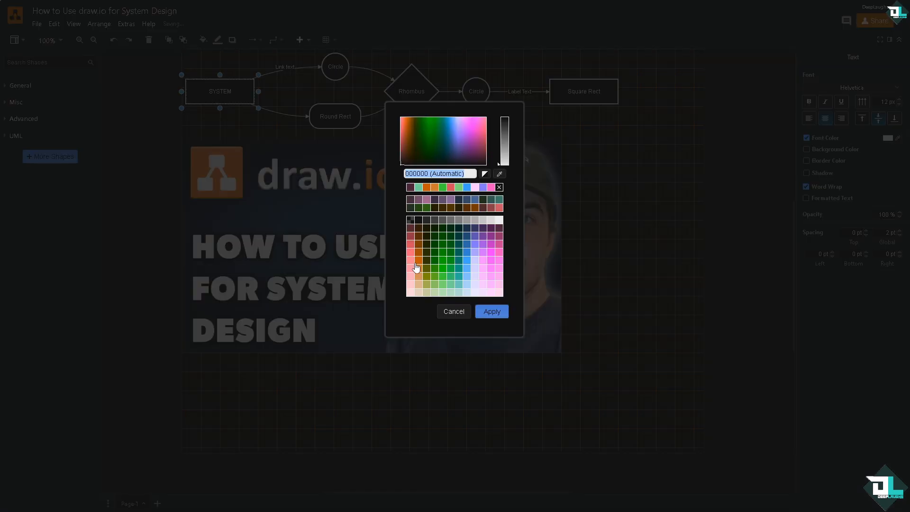
pyautogui.click(416, 266)
pyautogui.click(483, 312)
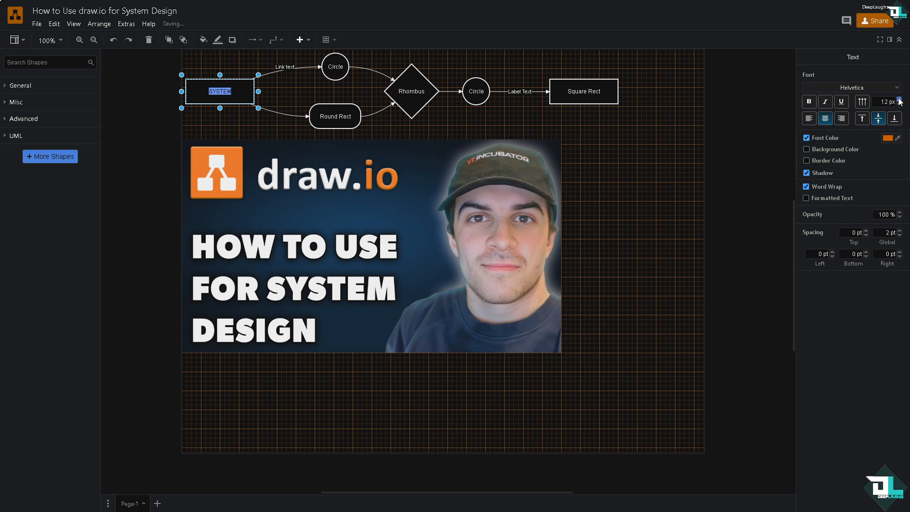
# Set the SYSTEM label's font size to 30 px
pyautogui.press('Escape')
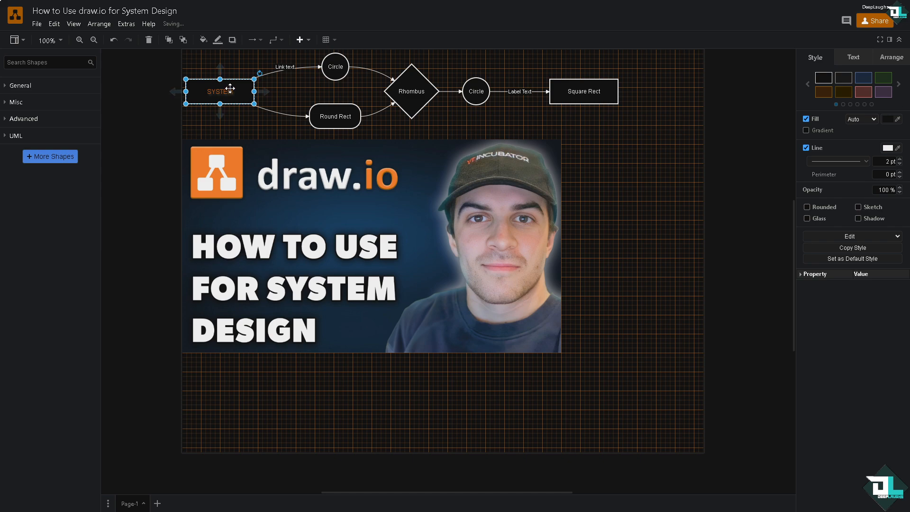
pyautogui.doubleClick(230, 89)
pyautogui.press('Escape')
pyautogui.doubleClick(233, 93)
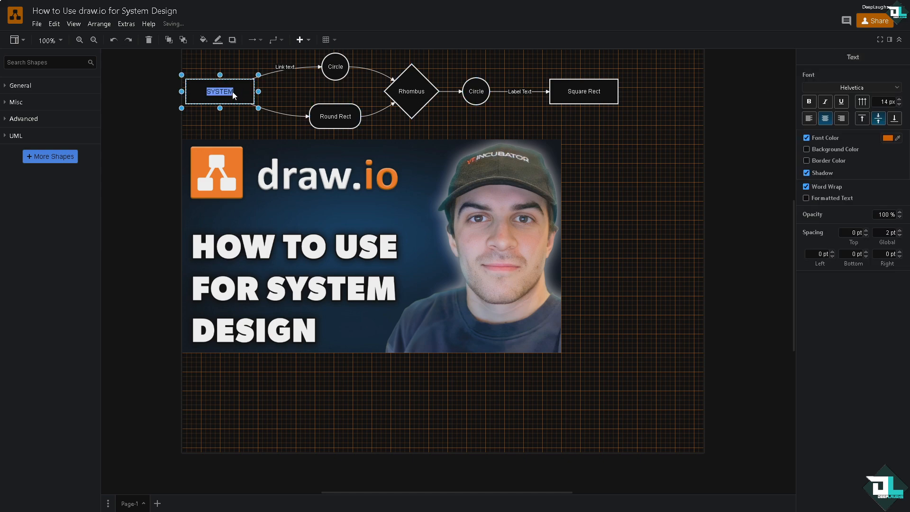
pyautogui.click(232, 94)
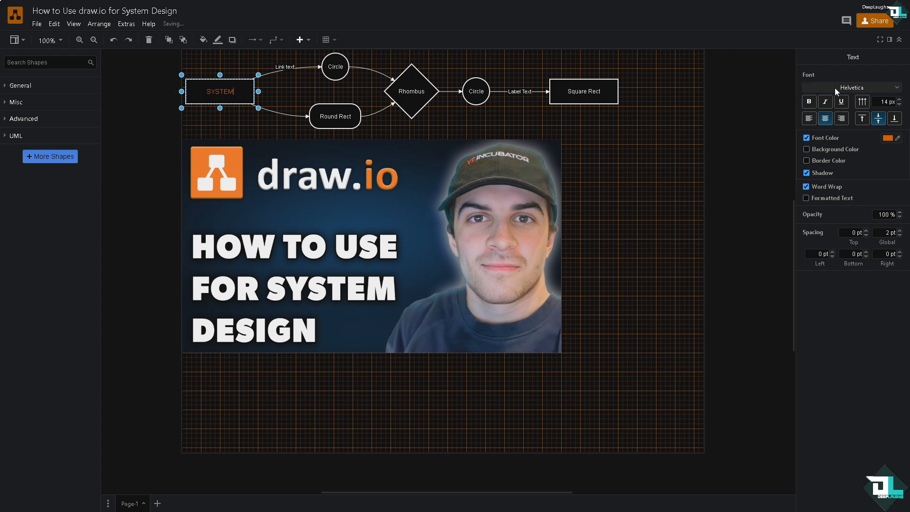
pyautogui.click(899, 101)
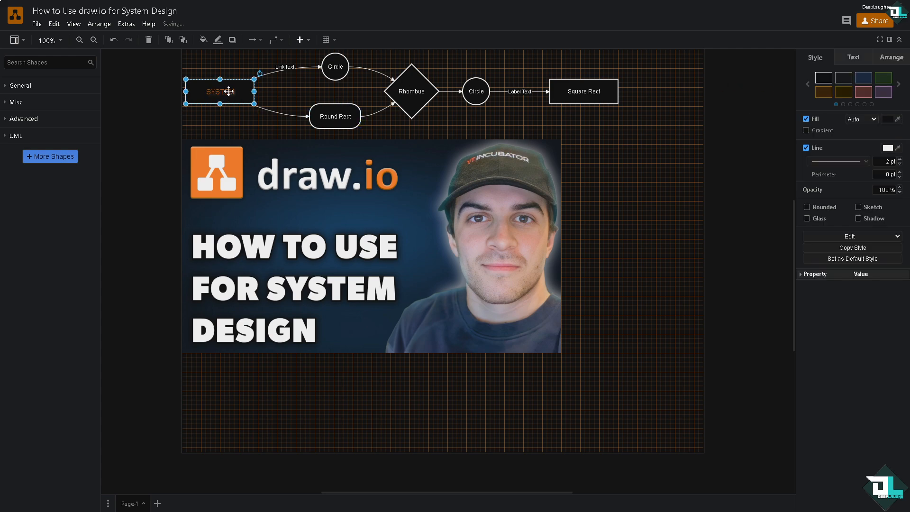
pyautogui.doubleClick(229, 91)
pyautogui.click(885, 101)
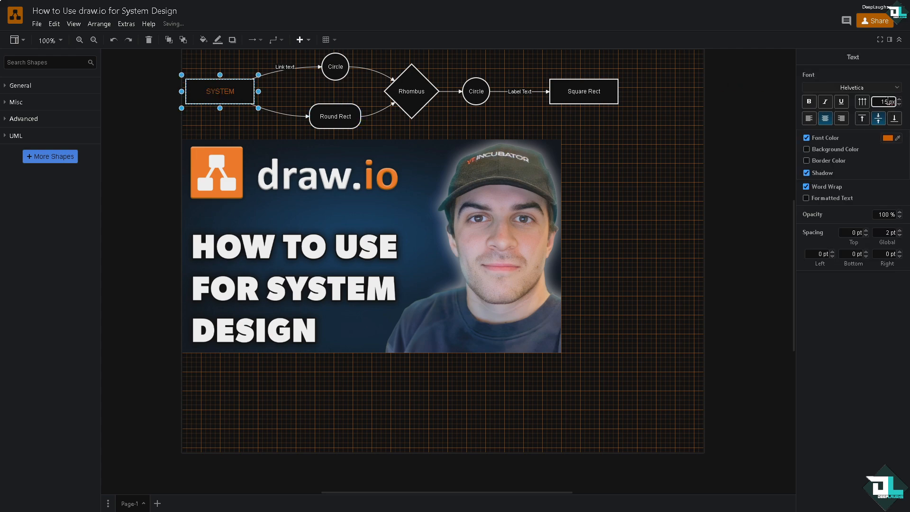
pyautogui.moveTo(881, 102); pyautogui.dragTo(899, 104)
pyautogui.write('30')
pyautogui.press('Return')
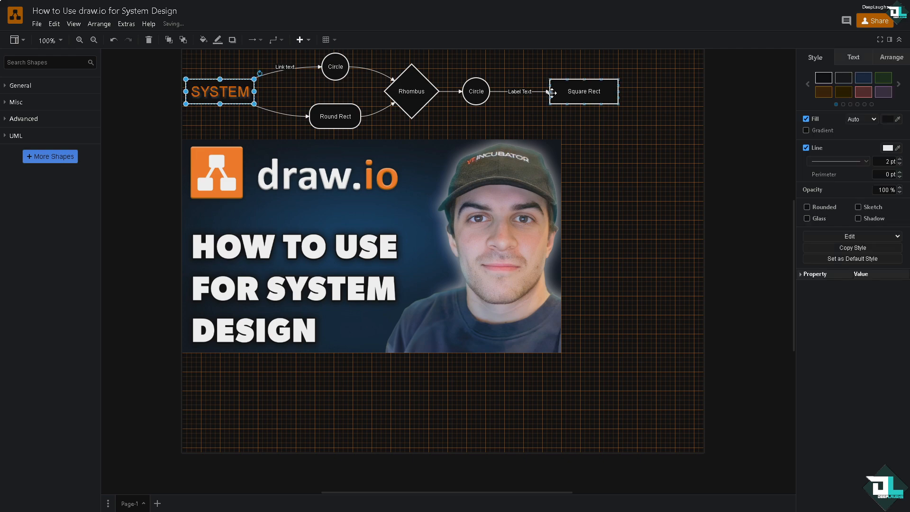
pyautogui.click(576, 90)
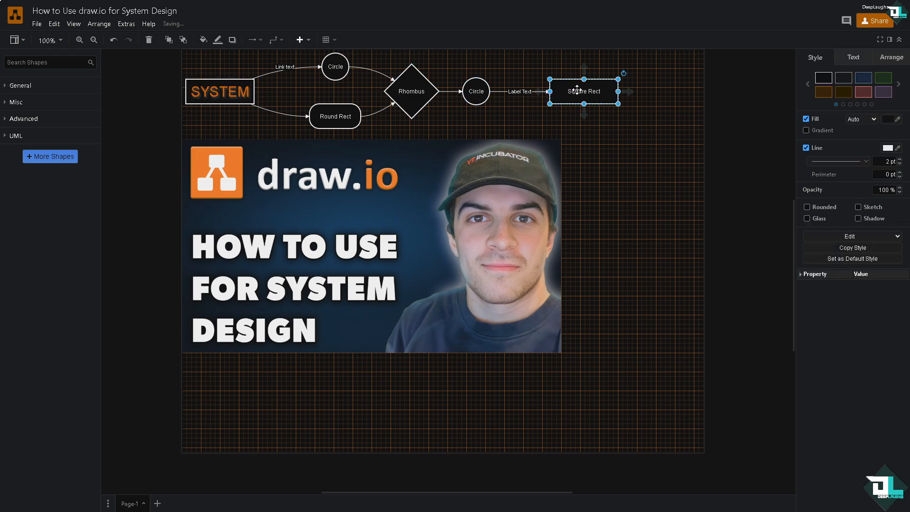
pyautogui.press('Delete')
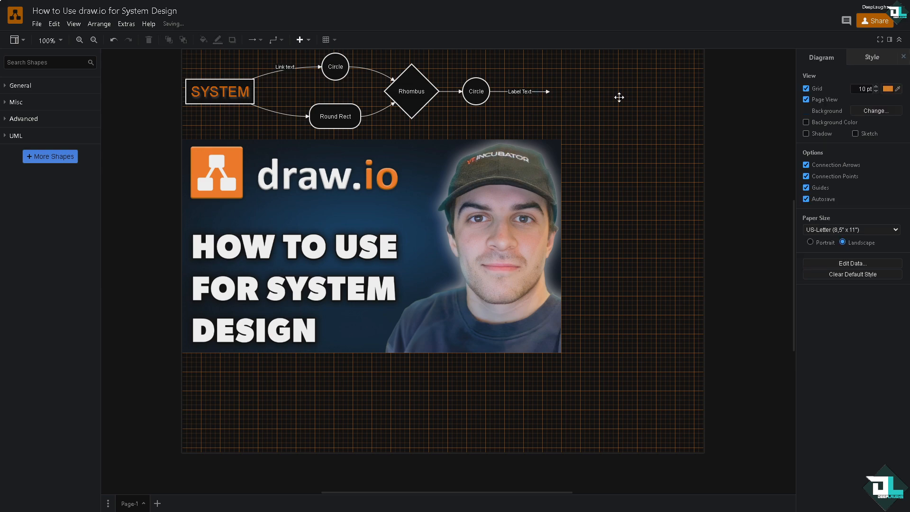
pyautogui.hotkey('ctrl', 'z')
# Replace the last rectangle's label with "DESIGN", reusing the text formatting copied from the SYSTEM label
pyautogui.doubleClick(600, 93)
pyautogui.press('BackSpace')
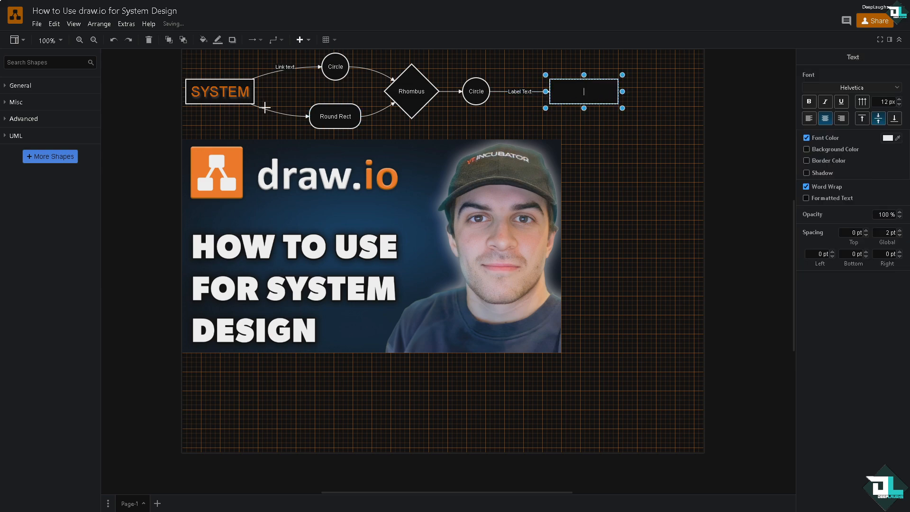
pyautogui.click(235, 92)
pyautogui.doubleClick(235, 92)
pyautogui.hotkey('ctrl', 'c')
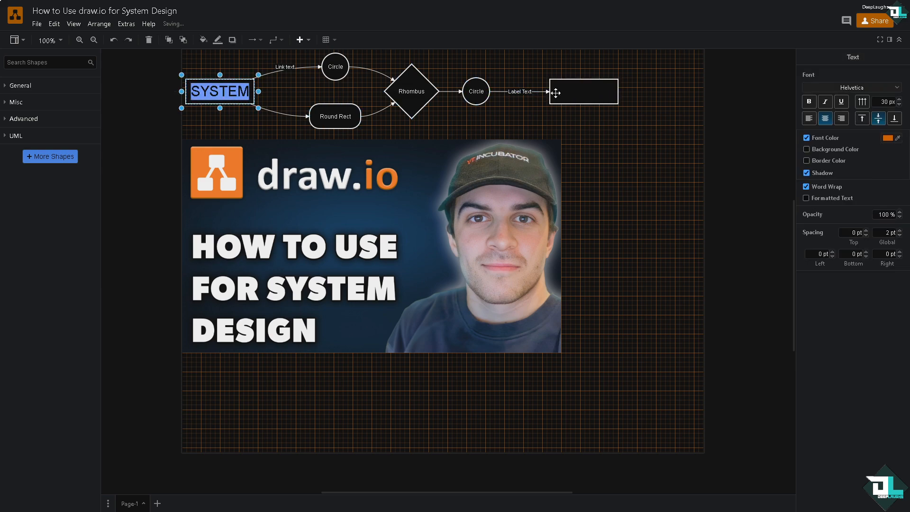
pyautogui.doubleClick(570, 91)
pyautogui.hotkey('ctrl', 'v')
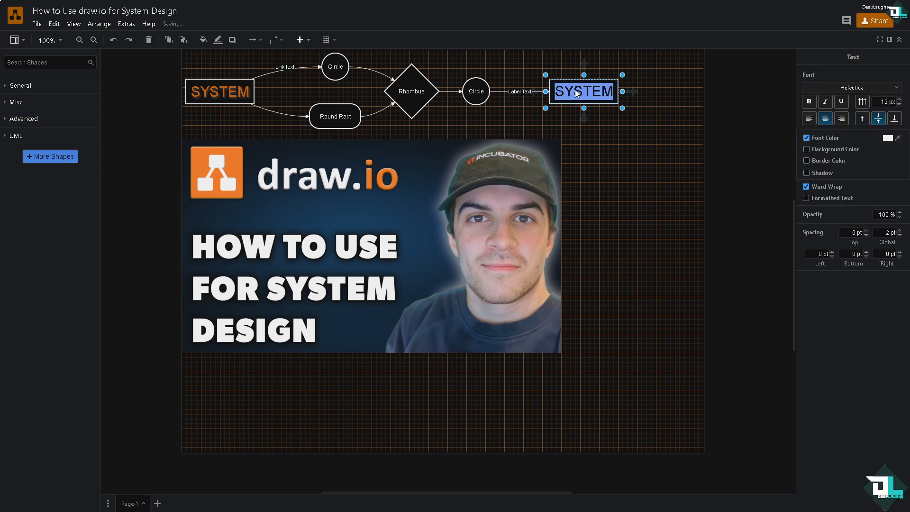
pyautogui.write('DESIGN')
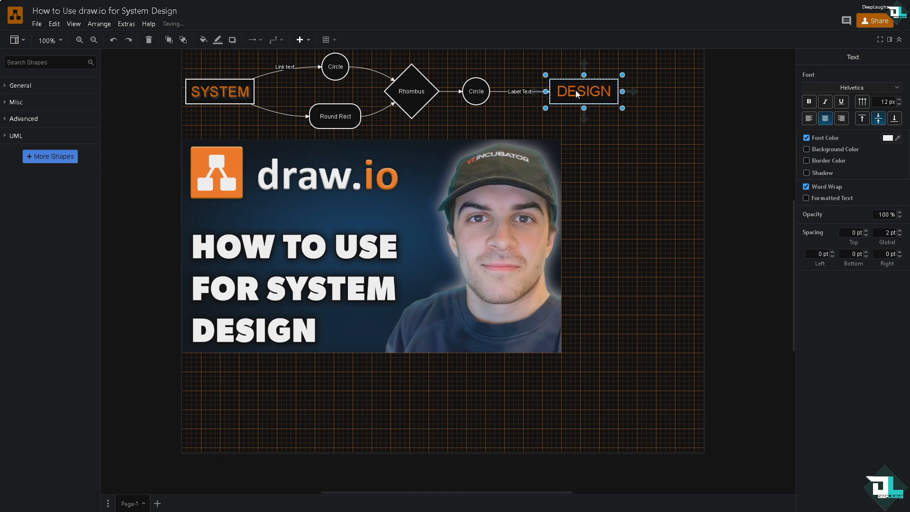
# Paste the copied, formatted SYSTEM text over the last rectangle's DESIGN label
pyautogui.click(599, 132)
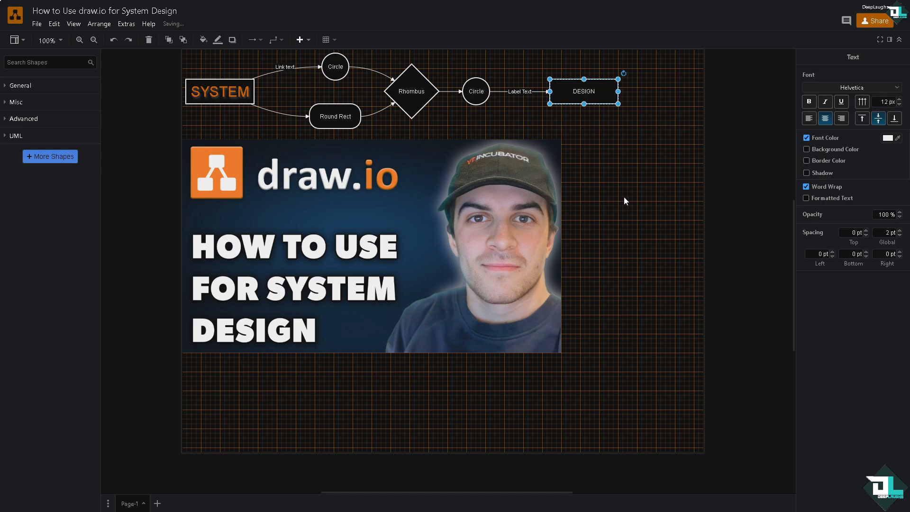
pyautogui.doubleClick(588, 95)
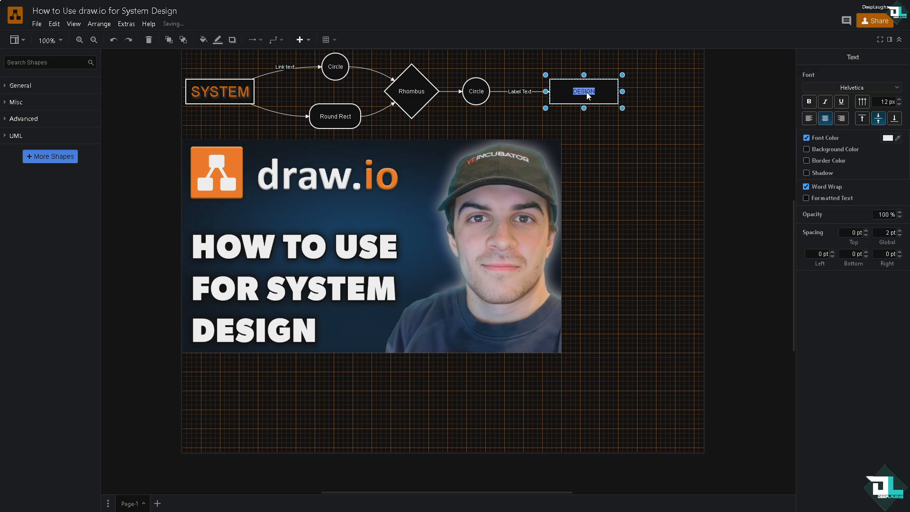
pyautogui.hotkey('ctrl', 'v')
pyautogui.hotkey('ctrl', 'f')
# Try to rewrite the pasted SYSTEM text in the last rectangle as "DESIGN" while keeping its orange formatting
pyautogui.doubleClick(588, 97)
pyautogui.click(566, 97)
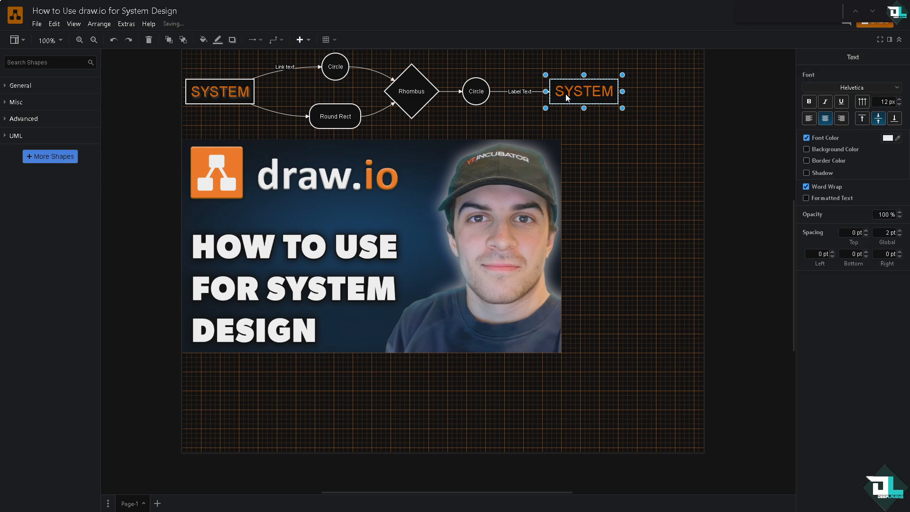
pyautogui.write('DE')
pyautogui.press('Delete')
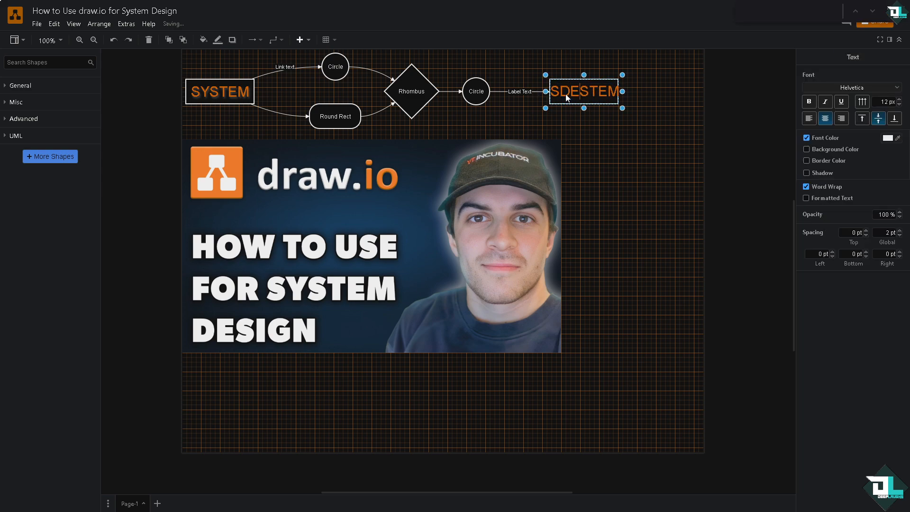
pyautogui.press('Delete')
pyautogui.press('Delete')
pyautogui.press('Delete')
pyautogui.write('I')
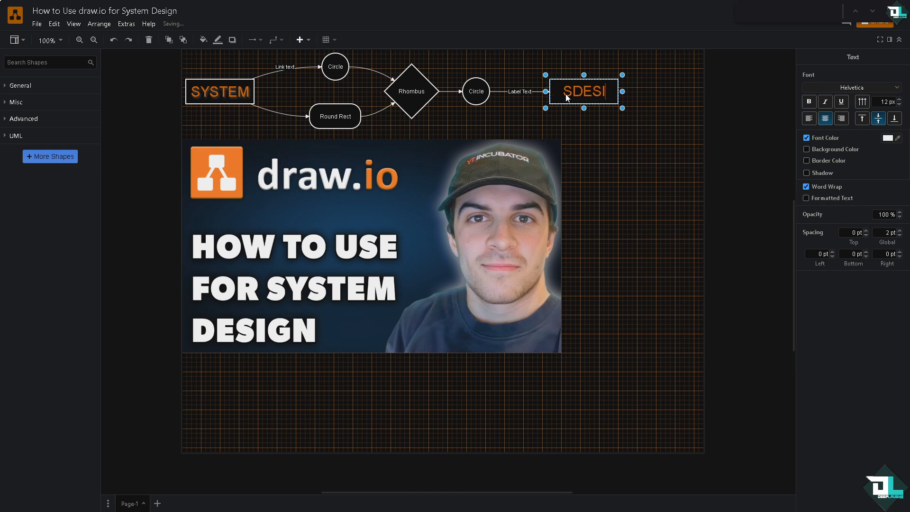
pyautogui.write('GN')
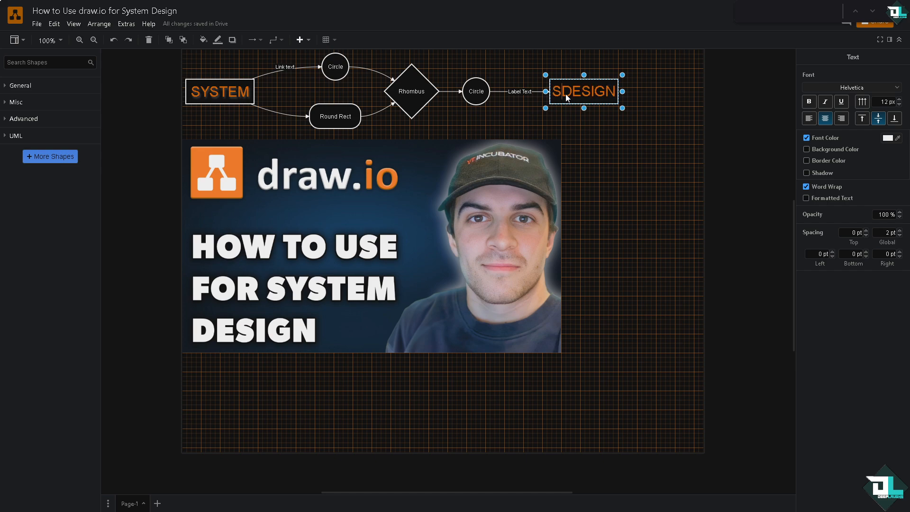
pyautogui.press('Left')
pyautogui.press('Delete')
pyautogui.click(618, 211)
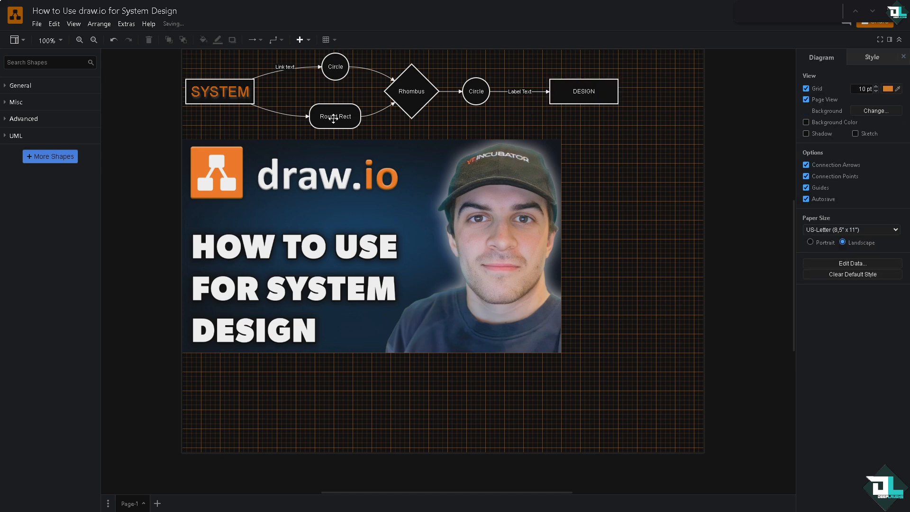
# Fill the SYSTEM rectangle with light green
pyautogui.click(226, 84)
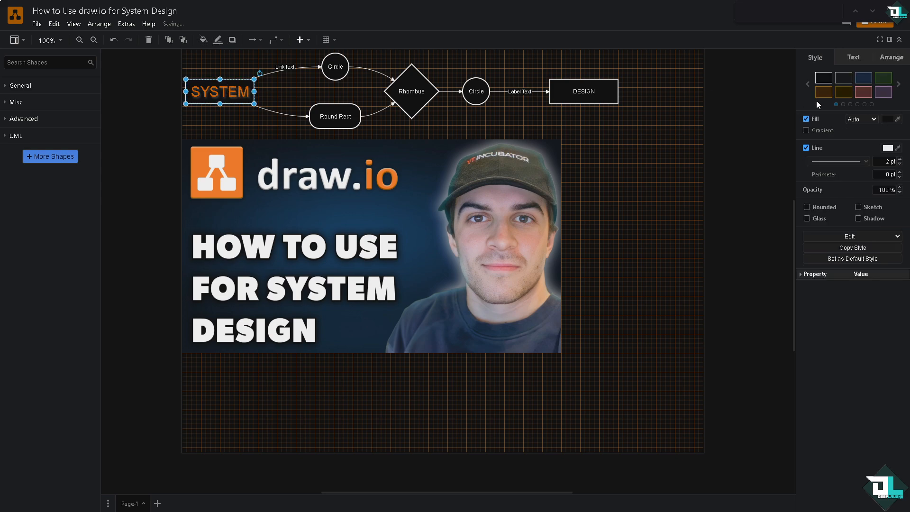
pyautogui.click(889, 121)
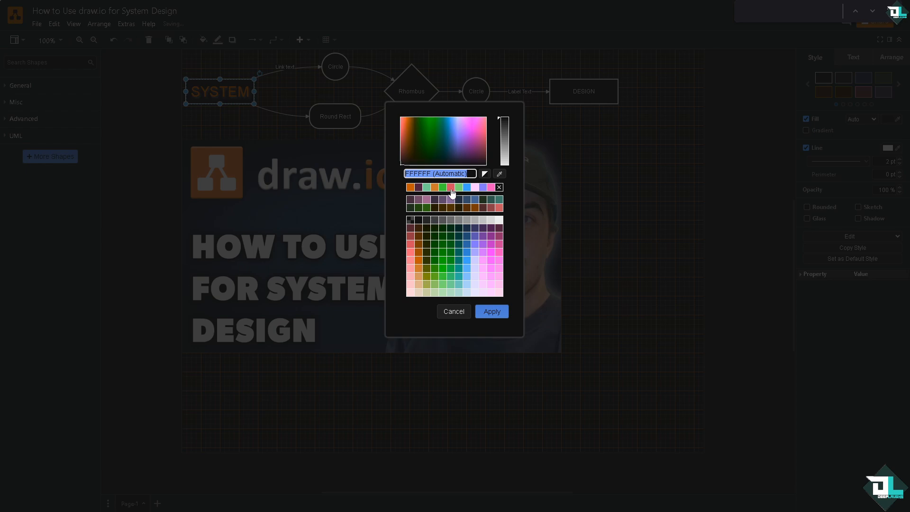
pyautogui.click(445, 287)
pyautogui.click(491, 311)
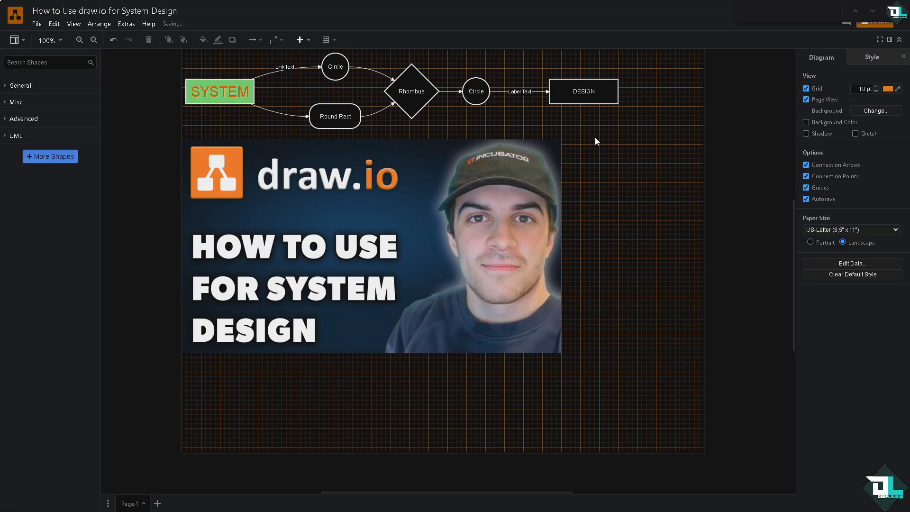
# Undo the green fill on the SYSTEM rectangle
pyautogui.click(583, 92)
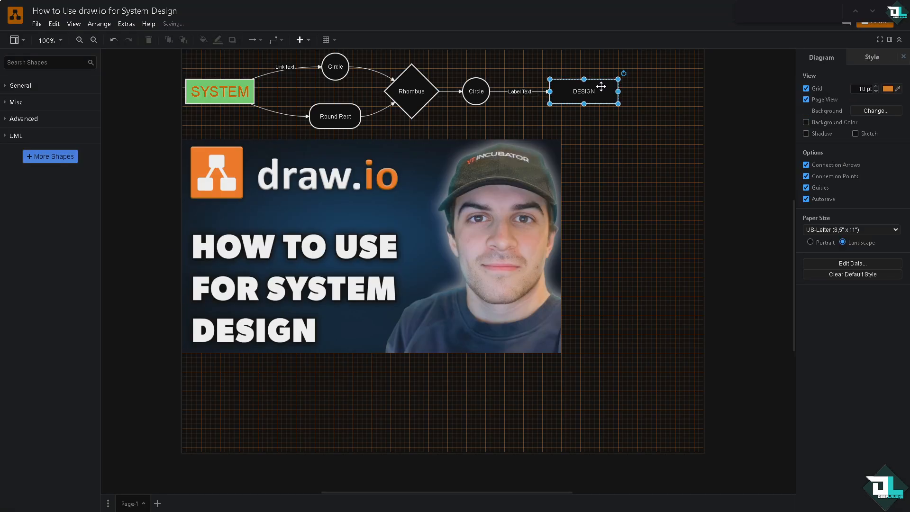
pyautogui.click(635, 141)
pyautogui.hotkey('ctrl', 'z')
pyautogui.hotkey('ctrl', 'z')
pyautogui.hotkey('ctrl', 'z')
pyautogui.hotkey('ctrl', 'z')
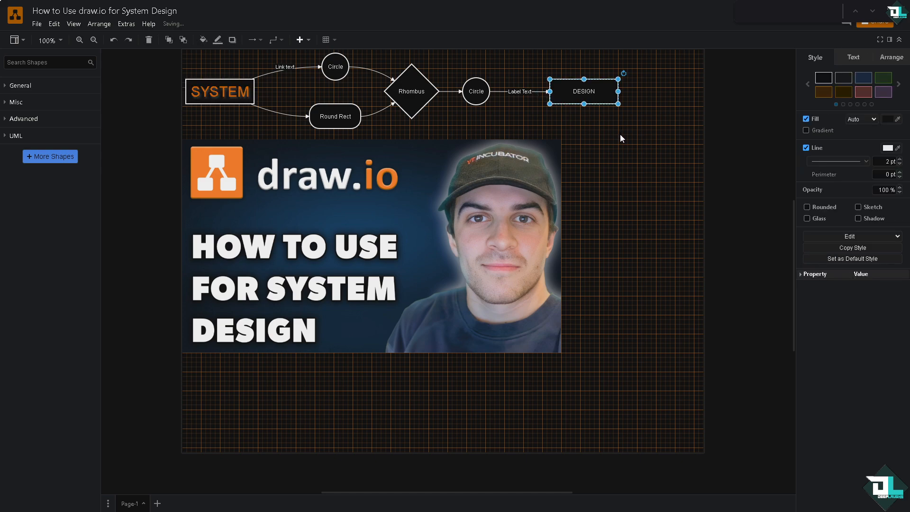
pyautogui.hotkey('ctrl', 'y')
# Change the last rectangle's label to "DESiGN" in large orange text
pyautogui.click(619, 134)
pyautogui.doubleClick(587, 91)
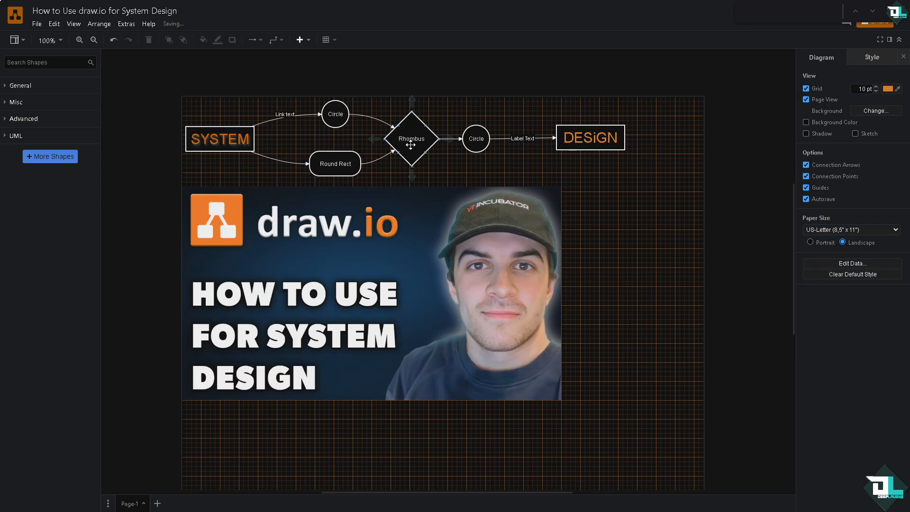
# Fill the Rhombus shape with the color 6666FF
pyautogui.click(393, 156)
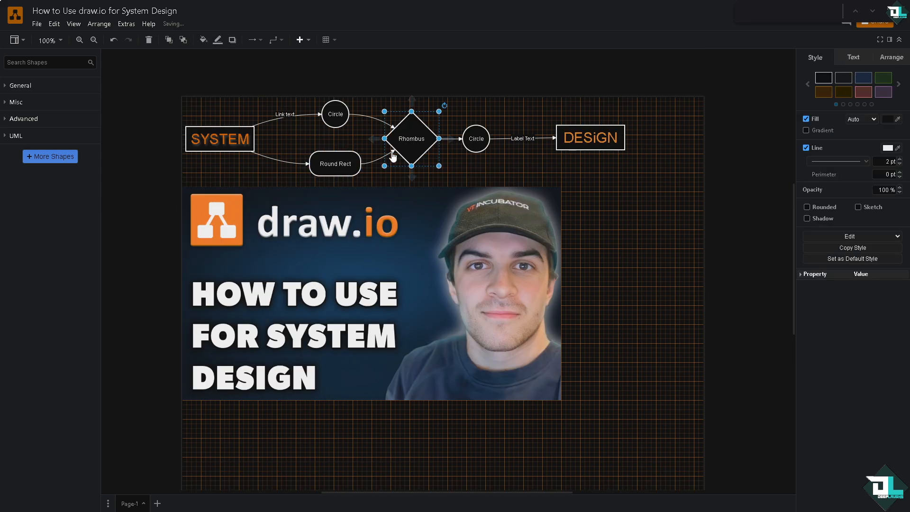
pyautogui.click(889, 122)
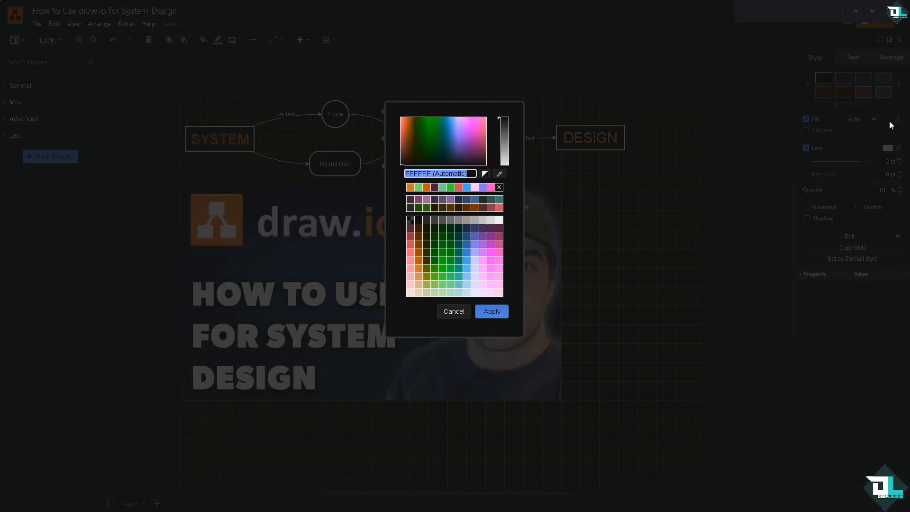
pyautogui.click(482, 187)
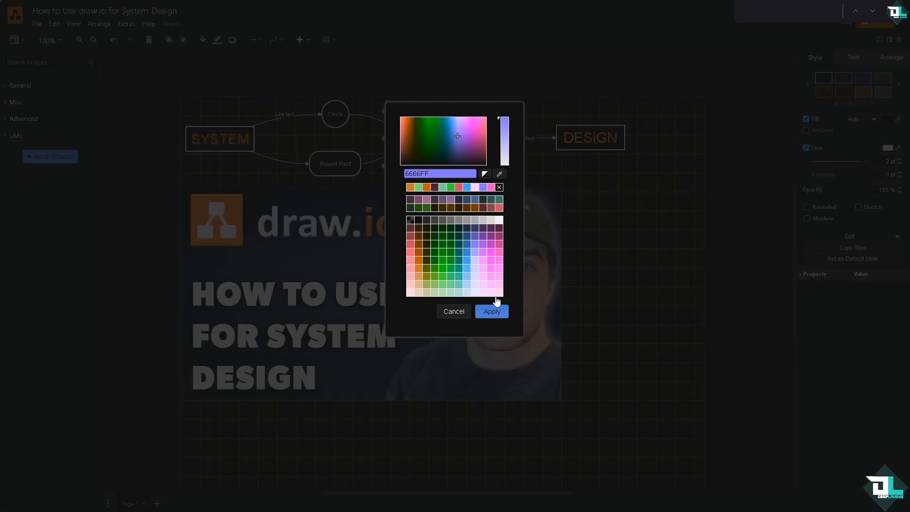
pyautogui.click(491, 311)
# Fill the circle between the Rhombus and the last rectangle with the color CC0066
pyautogui.click(477, 131)
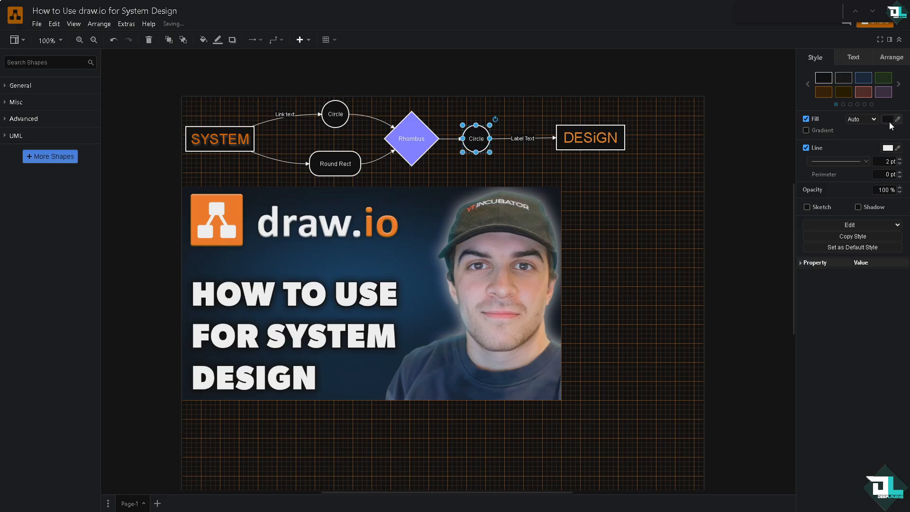
pyautogui.click(889, 123)
pyautogui.click(501, 270)
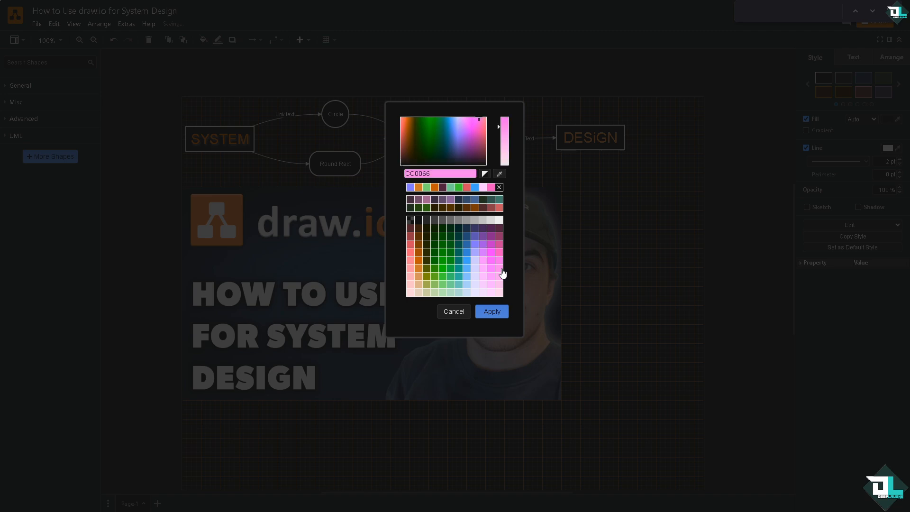
pyautogui.click(491, 311)
# Set the Round Rect shape's line color to light green
pyautogui.click(346, 168)
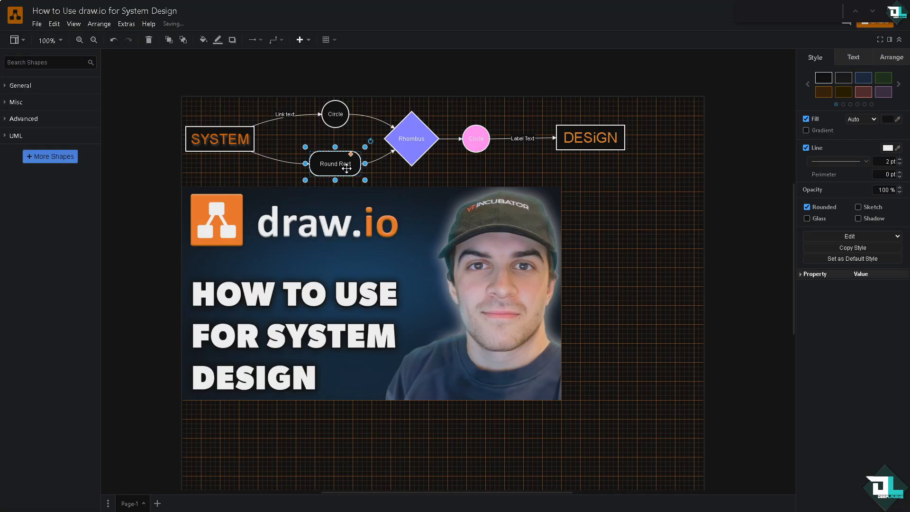
pyautogui.click(888, 148)
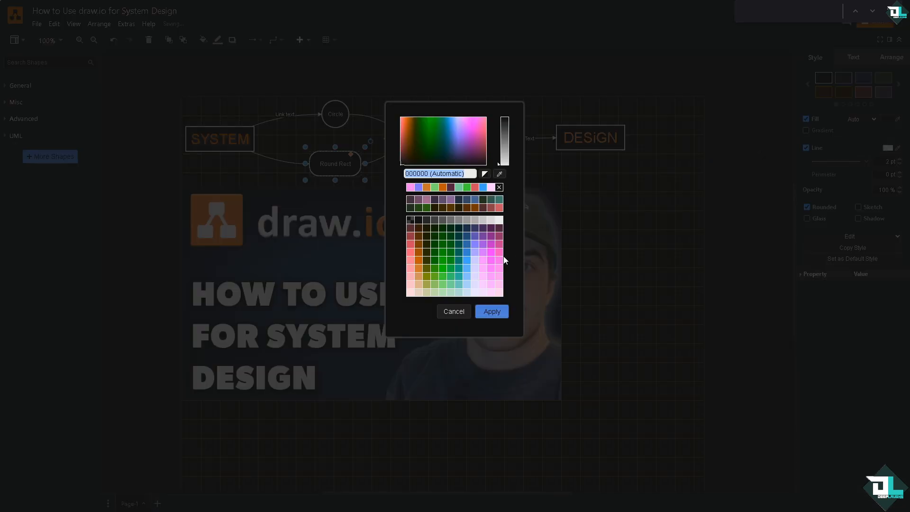
pyautogui.click(452, 284)
pyautogui.click(492, 311)
pyautogui.click(564, 286)
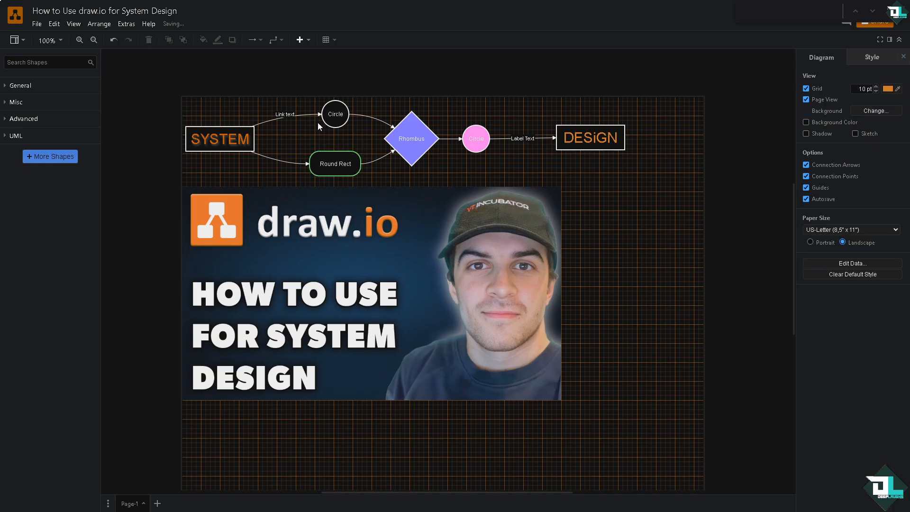
# Set the line color of the circle above the Round Rect to F19C99
pyautogui.click(336, 106)
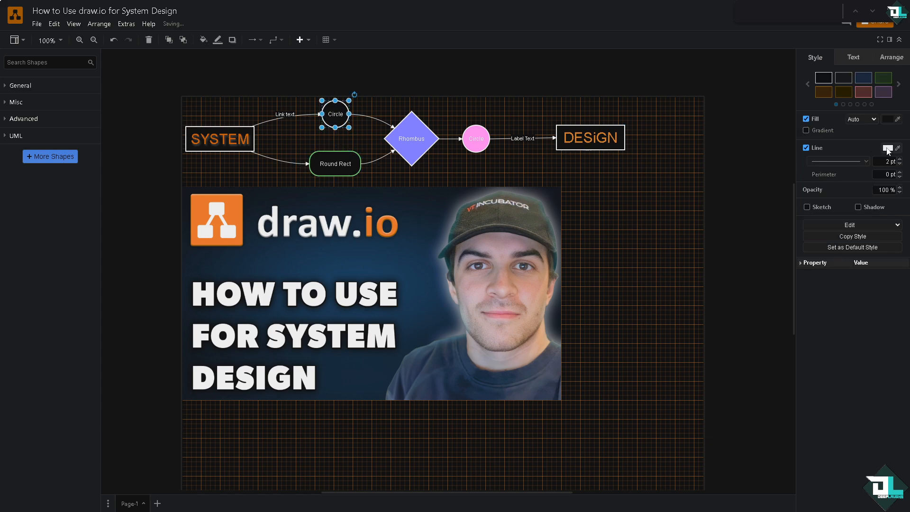
pyautogui.click(888, 148)
pyautogui.click(498, 207)
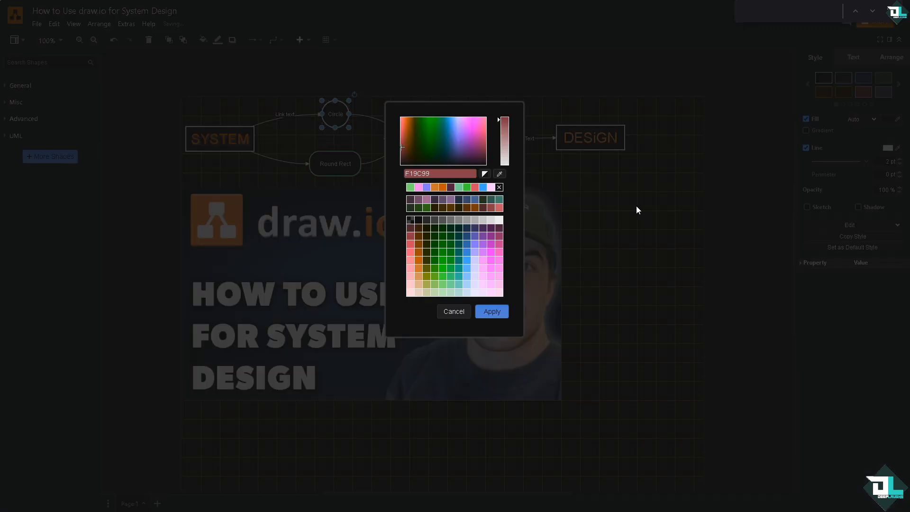
pyautogui.click(491, 311)
pyautogui.click(642, 284)
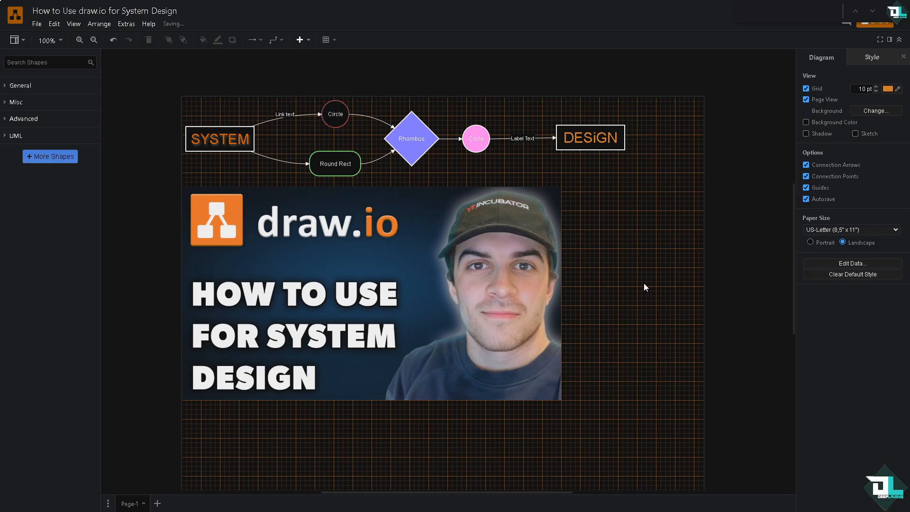
# Add an Actor figure from the General shapes beside the image and enlarge it to roughly the image's height
pyautogui.click(6, 89)
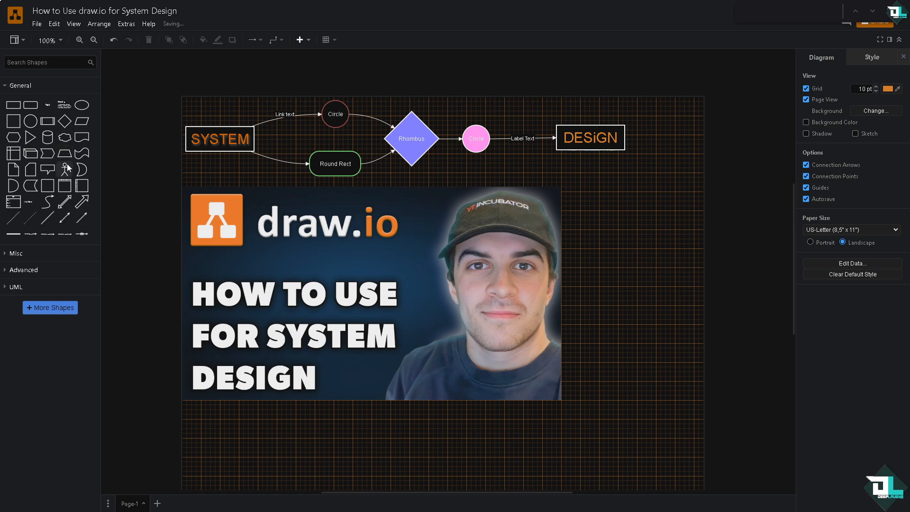
pyautogui.moveTo(68, 167); pyautogui.dragTo(674, 414)
pyautogui.moveTo(633, 227); pyautogui.dragTo(624, 169)
pyautogui.moveTo(675, 354); pyautogui.dragTo(683, 397)
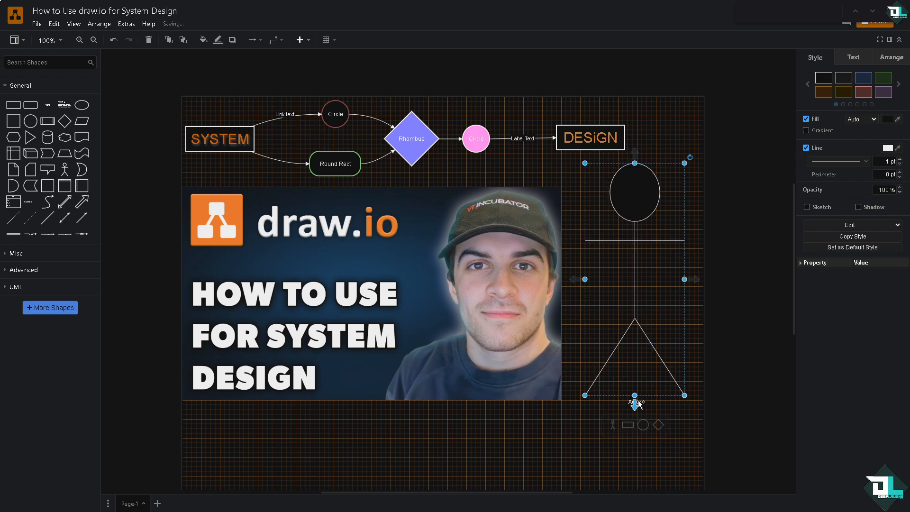
pyautogui.click(636, 405)
pyautogui.hotkey('ctrl', 'z')
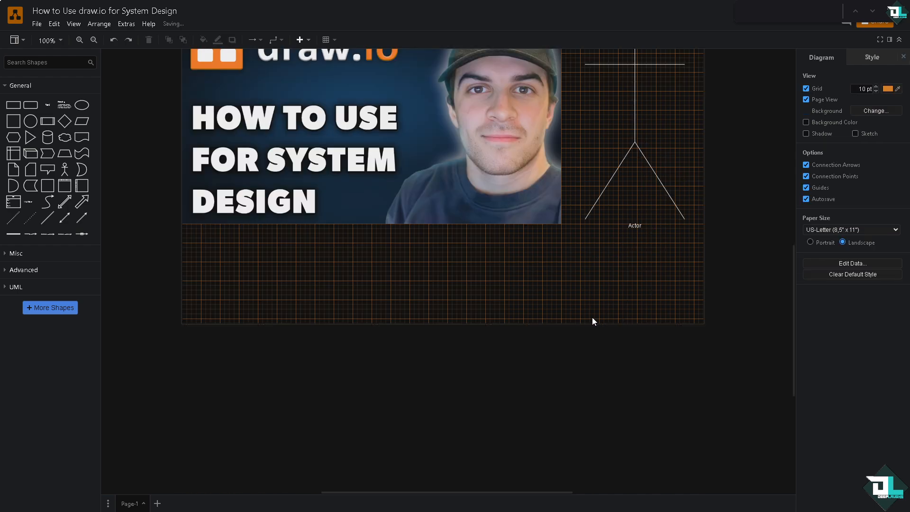
# Replace the Actor figure's label with "DEEP LAUGHS"
pyautogui.moveTo(635, 231)
pyautogui.doubleClick(635, 225)
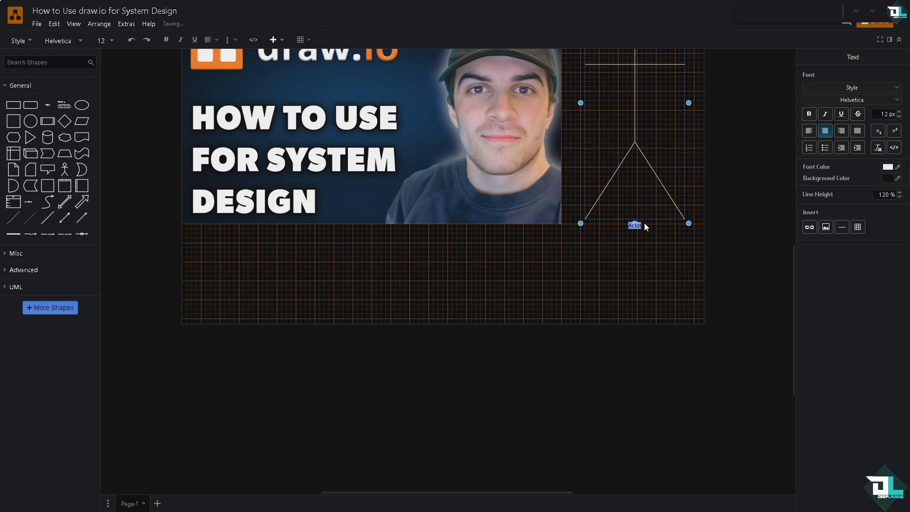
pyautogui.write('DEEP KLANG')
pyautogui.hotkey('ctrl', 'a')
pyautogui.write('DEEP LAUGHS')
# Try a 50 px font size on the whole DEEP LAUGHS label, and settle on 30 px
pyautogui.hotkey('ctrl', 'a')
pyautogui.doubleClick(884, 114)
pyautogui.write('50')
pyautogui.press('Return')
pyautogui.doubleClick(882, 114)
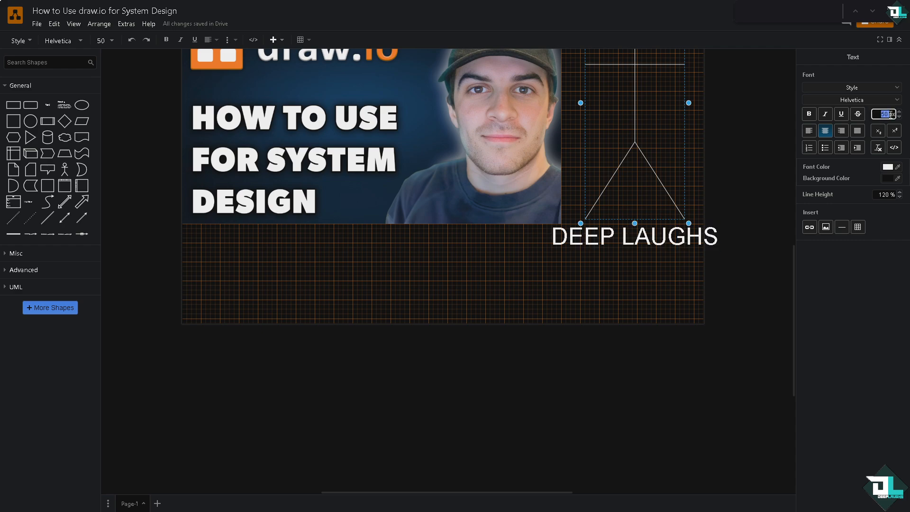
pyautogui.write('30')
pyautogui.press('Return')
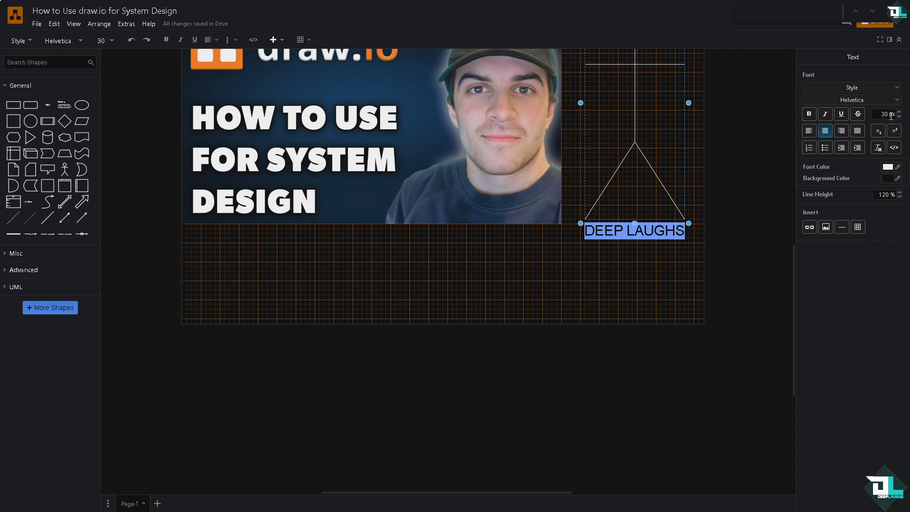
# Set the DEEP LAUGHS label's font color to FF8000 and apply a bold text style
pyautogui.click(887, 167)
pyautogui.click(419, 268)
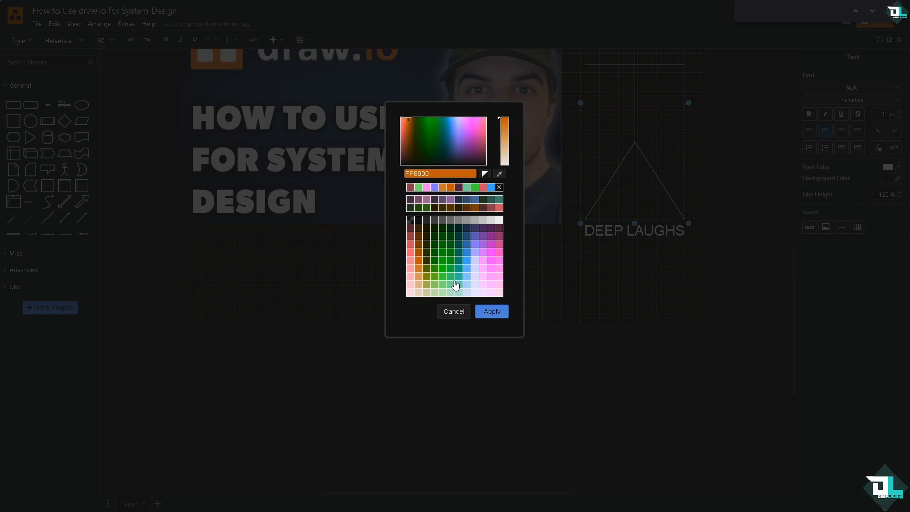
pyautogui.click(492, 313)
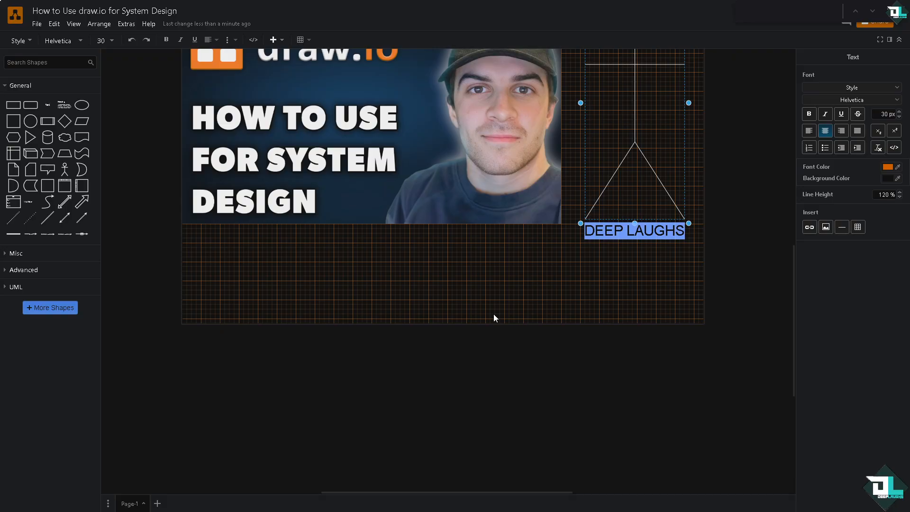
pyautogui.click(871, 99)
pyautogui.click(866, 89)
pyautogui.click(843, 122)
pyautogui.click(616, 285)
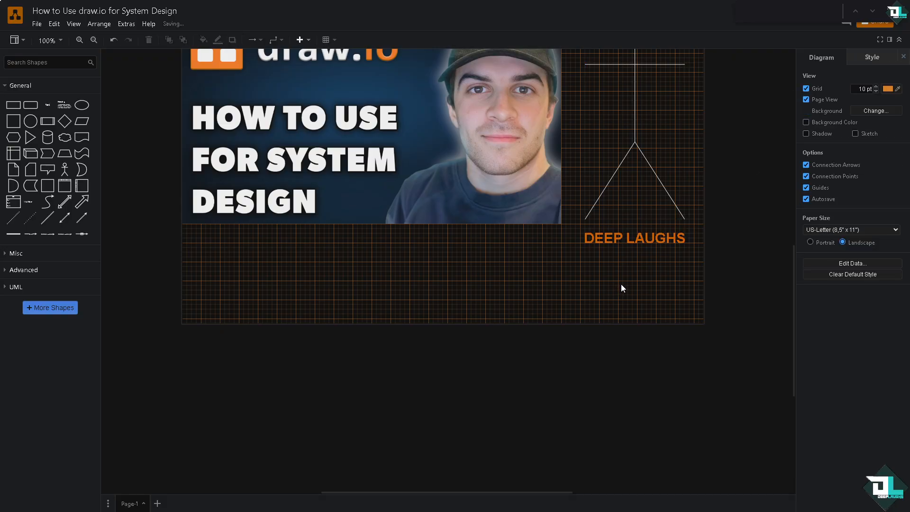
# Add the hatched ellipse from the Misc shapes inside the Actor figure's head and shrink it to fit
pyautogui.scroll(3, 623, 287)
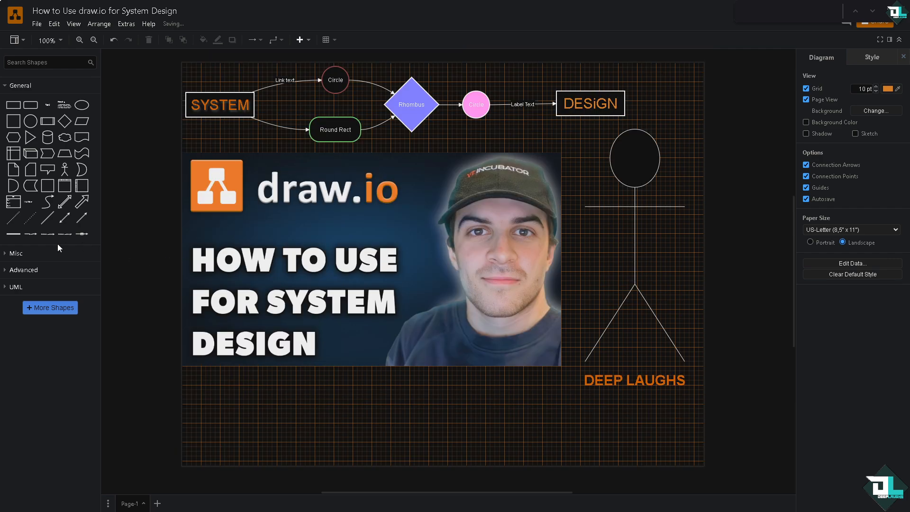
pyautogui.click(8, 255)
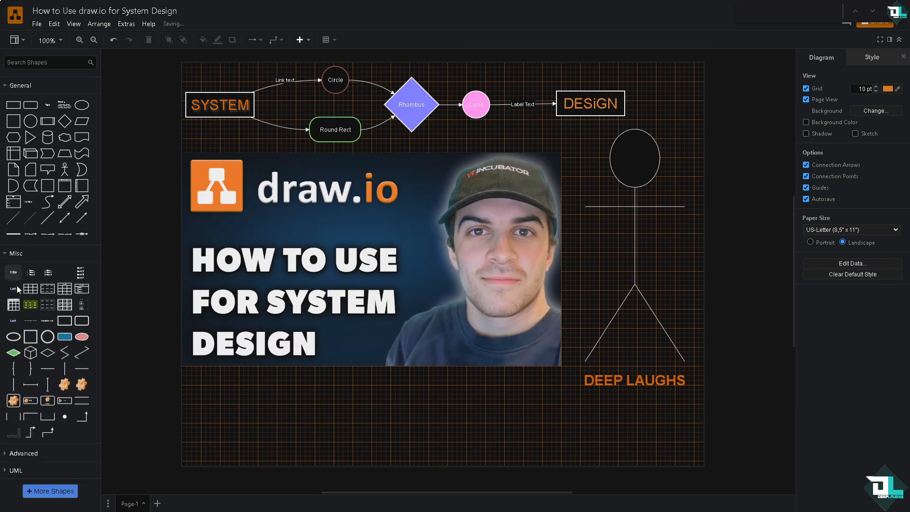
pyautogui.click(82, 336)
pyautogui.moveTo(530, 209)
pyautogui.mouseDown()
pyautogui.moveTo(627, 142)
pyautogui.moveTo(635, 147)
pyautogui.mouseUp()
pyautogui.moveTo(668, 173); pyautogui.dragTo(656, 162)
# Add the orange gear image from the Misc shapes onto the Actor figure's body and size it to cover the torso
pyautogui.moveTo(81, 385); pyautogui.dragTo(580, 332)
pyautogui.moveTo(630, 263)
pyautogui.mouseDown()
pyautogui.moveTo(650, 241)
pyautogui.moveTo(644, 253)
pyautogui.mouseUp()
pyautogui.moveTo(662, 323); pyautogui.dragTo(647, 305)
pyautogui.moveTo(624, 248); pyautogui.dragTo(640, 251)
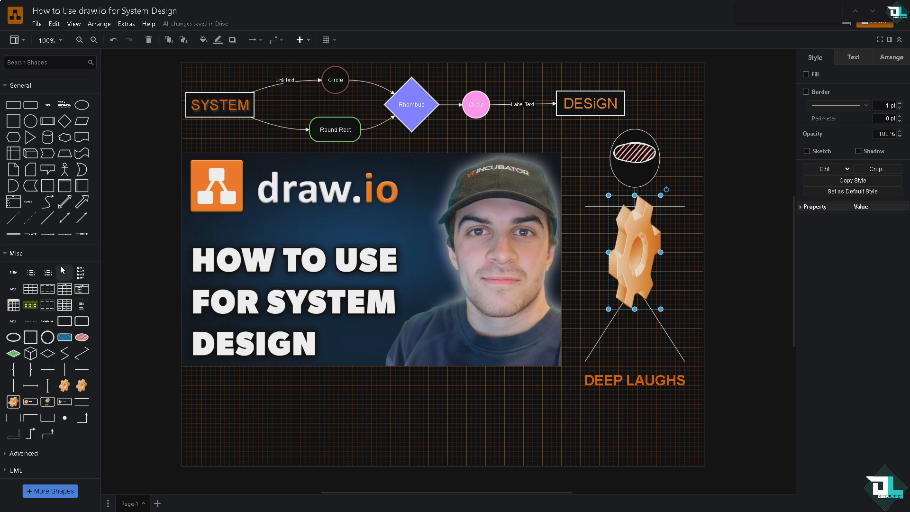
# Add UML Composite State, Activity, Condition and end-node shapes in a row below the imported image, with the end node as a large ellipse
pyautogui.click(7, 257)
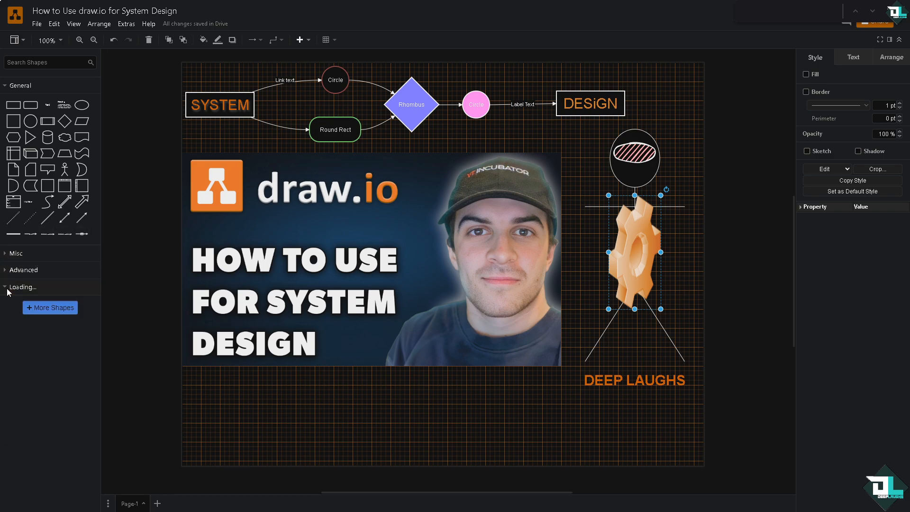
pyautogui.click(10, 287)
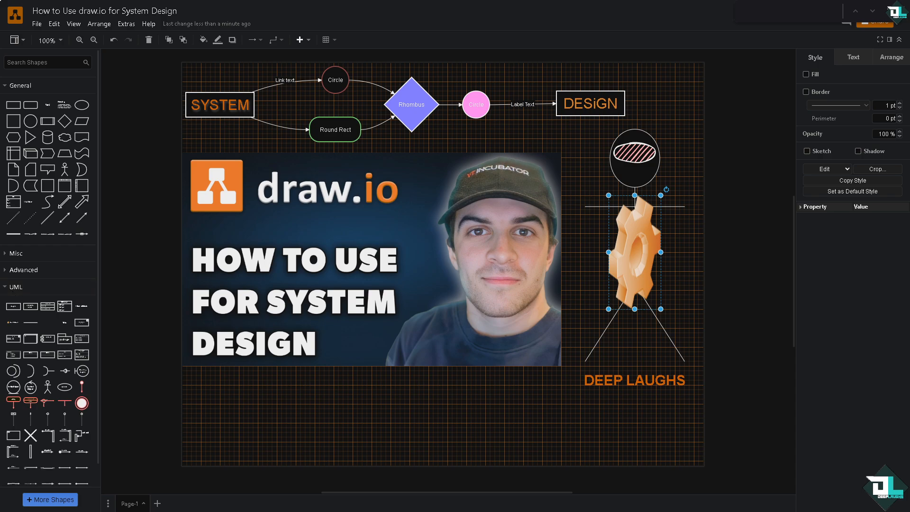
pyautogui.scroll(-1, 64, 332)
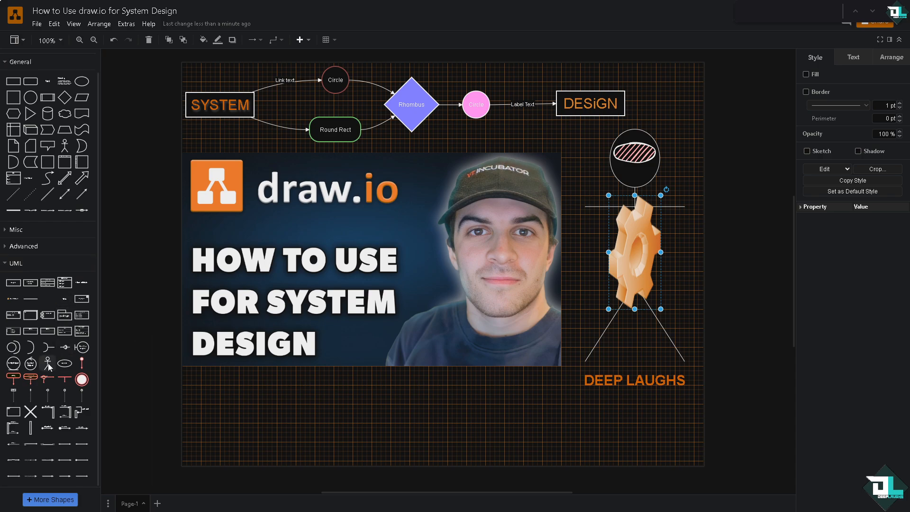
pyautogui.moveTo(34, 380); pyautogui.dragTo(239, 389)
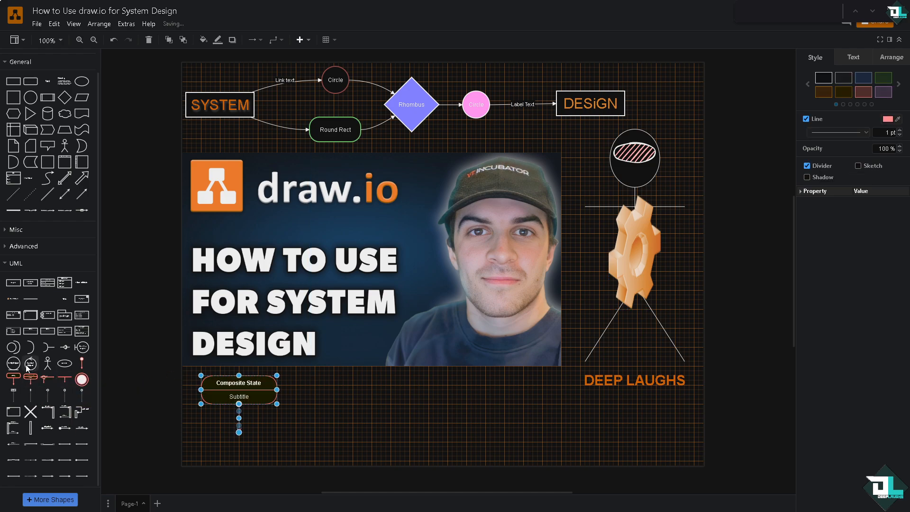
pyautogui.moveTo(161, 381); pyautogui.dragTo(305, 389)
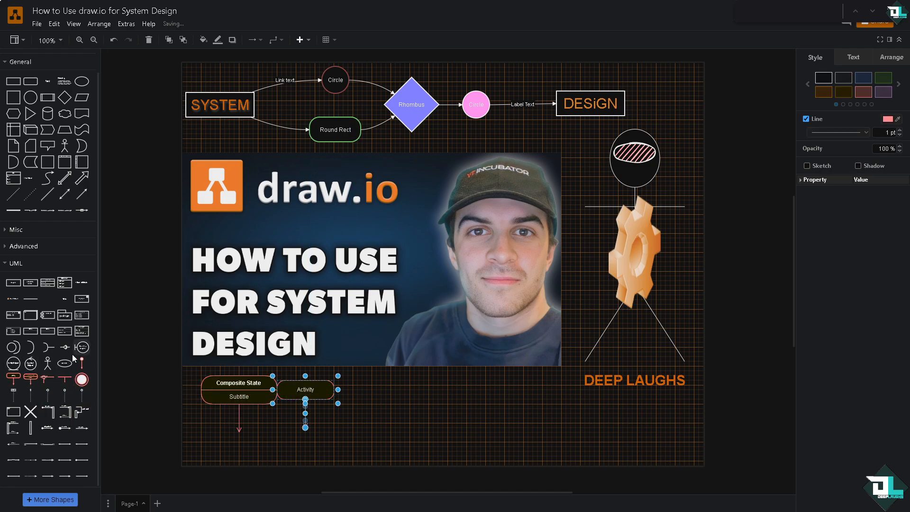
pyautogui.moveTo(47, 377); pyautogui.dragTo(357, 389)
pyautogui.moveTo(82, 379); pyautogui.dragTo(482, 420)
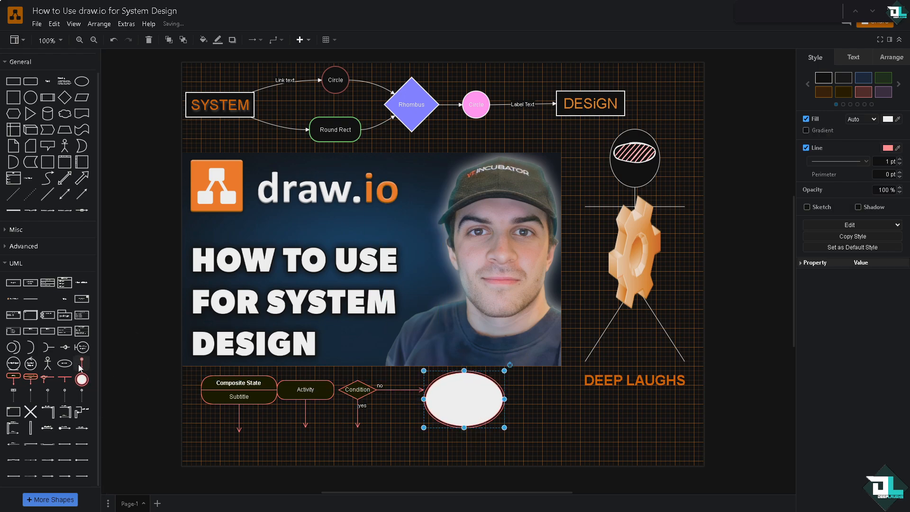
# Add a UML start node beside the large end node and route its arrow to the DEEP LAUGHS label
pyautogui.moveTo(81, 364); pyautogui.dragTo(508, 393)
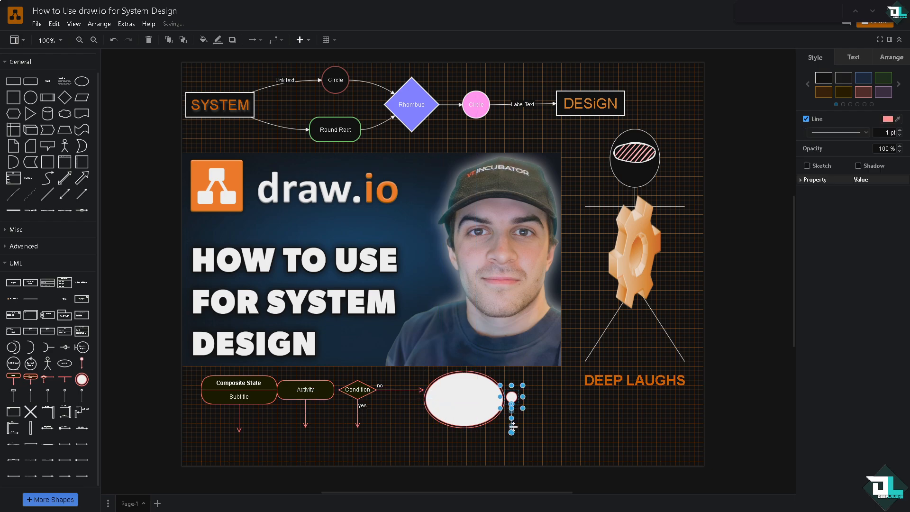
pyautogui.moveTo(511, 432); pyautogui.dragTo(579, 378)
pyautogui.click(583, 418)
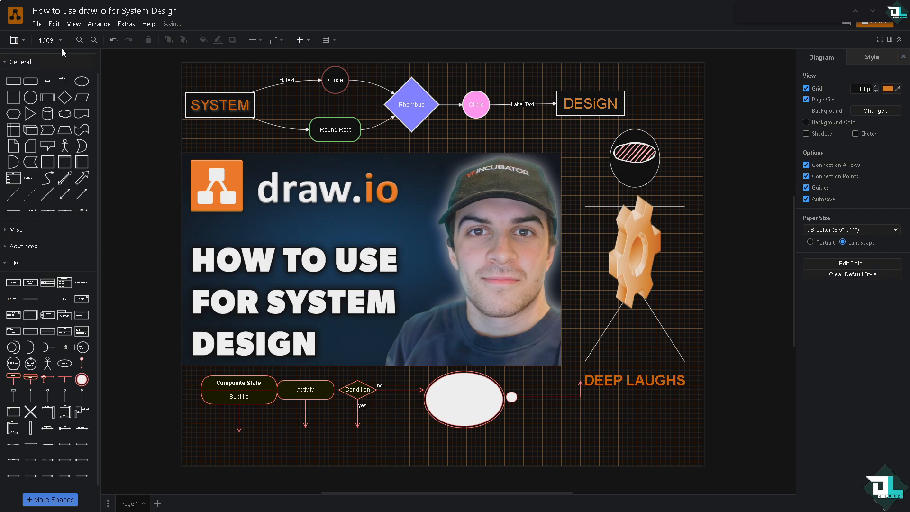
# Search the shapes for CONNECTOR and add an elbow connector from the image's upper right corner to the gear
pyautogui.scroll(1, 66, 80)
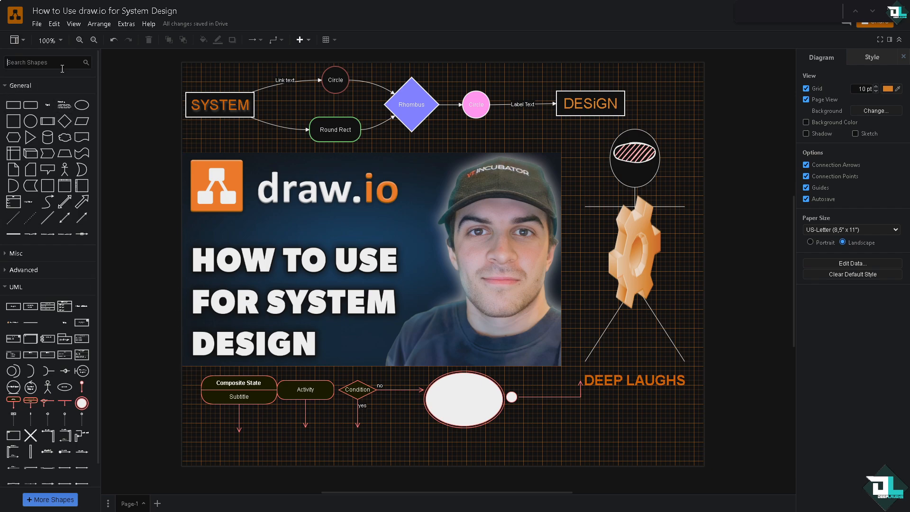
pyautogui.write('CONNECTOR')
pyautogui.press('Return')
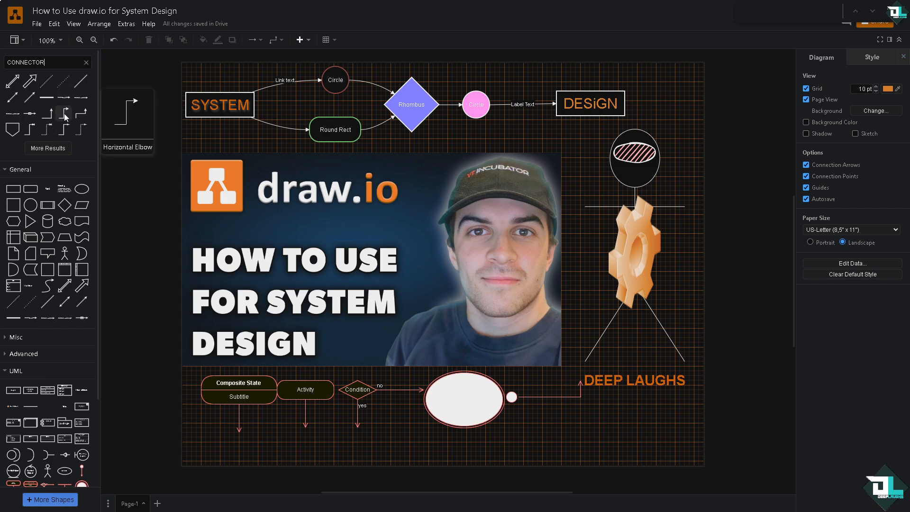
pyautogui.moveTo(81, 112)
pyautogui.mouseDown()
pyautogui.moveTo(575, 146)
pyautogui.moveTo(557, 134)
pyautogui.moveTo(580, 241)
pyautogui.moveTo(604, 251)
pyautogui.moveTo(607, 244)
pyautogui.mouseUp()
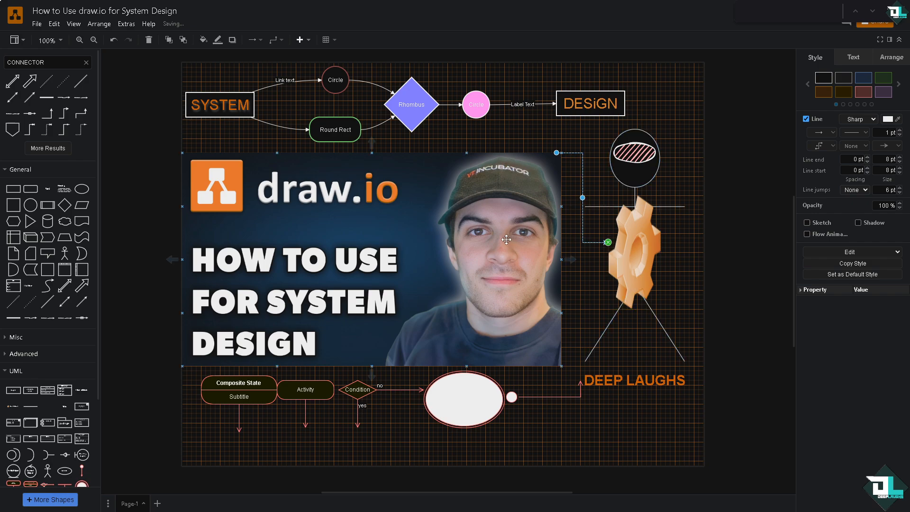
# Add a double-headed block arrow between the image and the gear's lower edge, and view its text and arrangement settings
pyautogui.moveTo(12, 81); pyautogui.dragTo(565, 285)
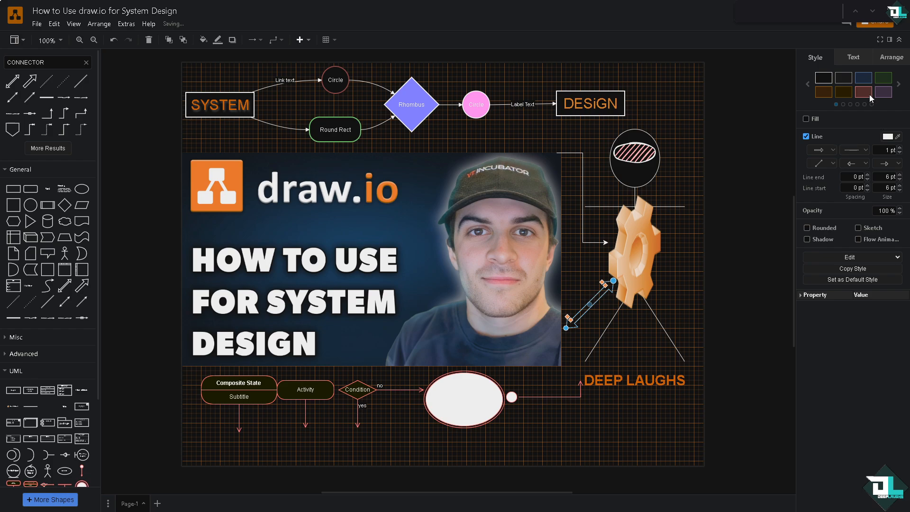
pyautogui.click(855, 64)
pyautogui.click(889, 64)
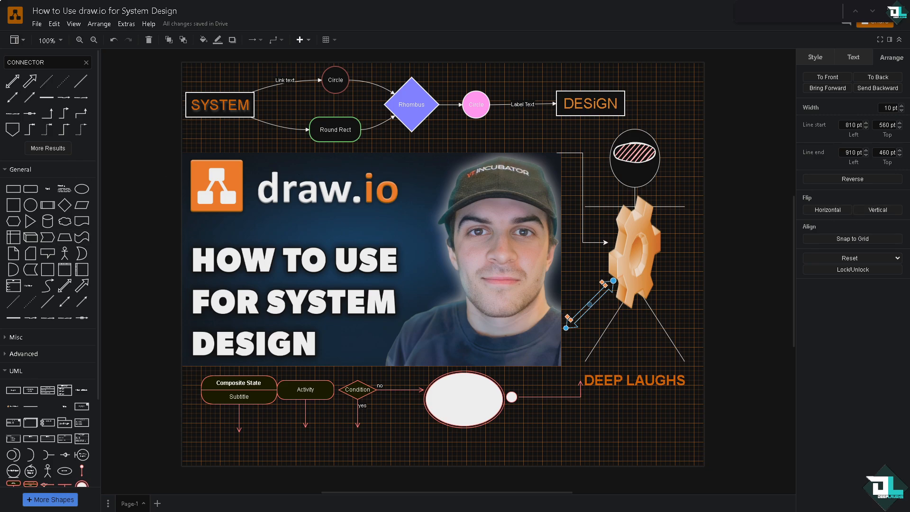
# Show the diagram's layers and add a new layer named SYSTEM
pyautogui.click(74, 24)
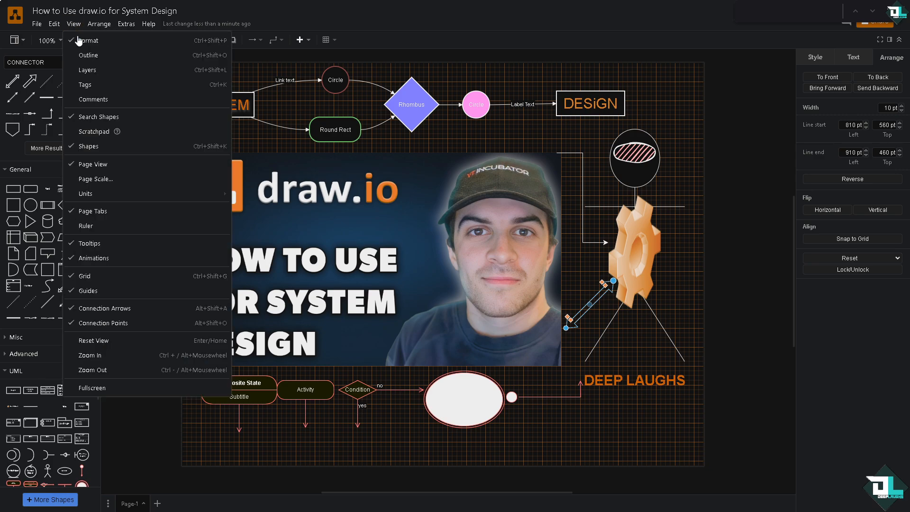
pyautogui.click(88, 71)
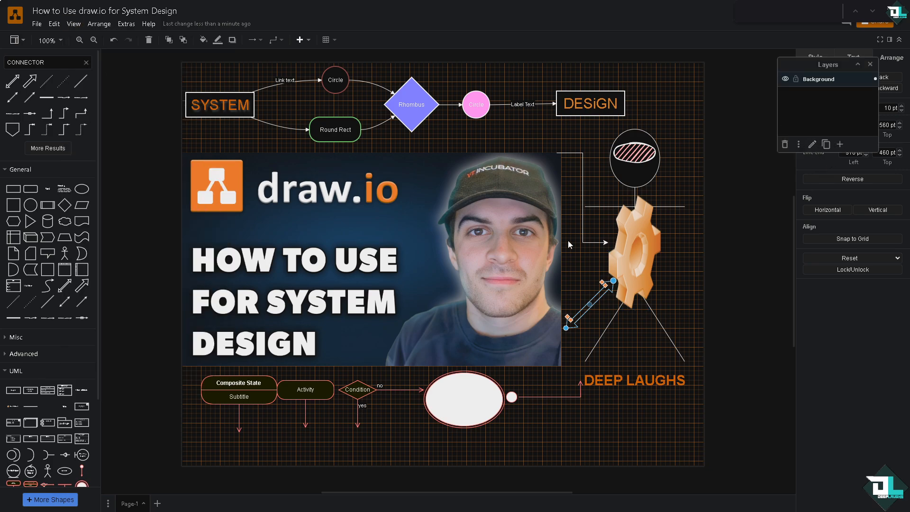
pyautogui.click(421, 228)
pyautogui.click(840, 144)
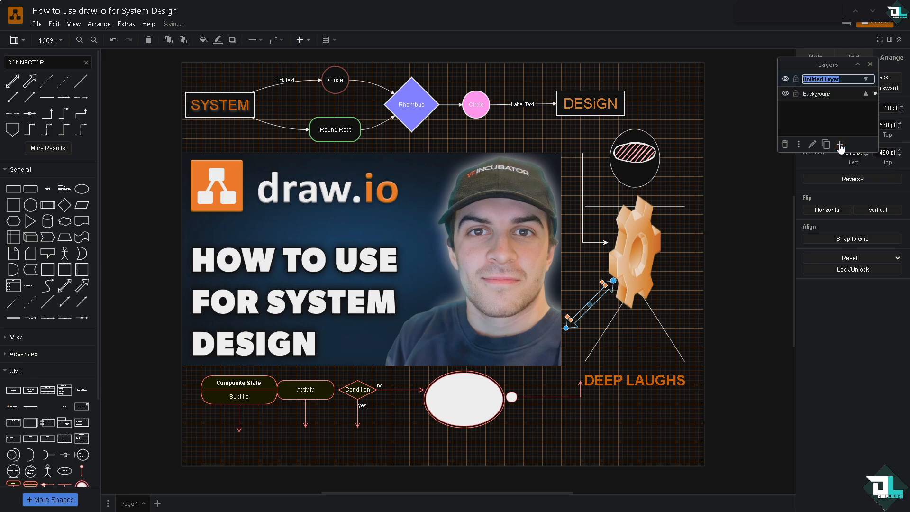
pyautogui.write('SYSTEM')
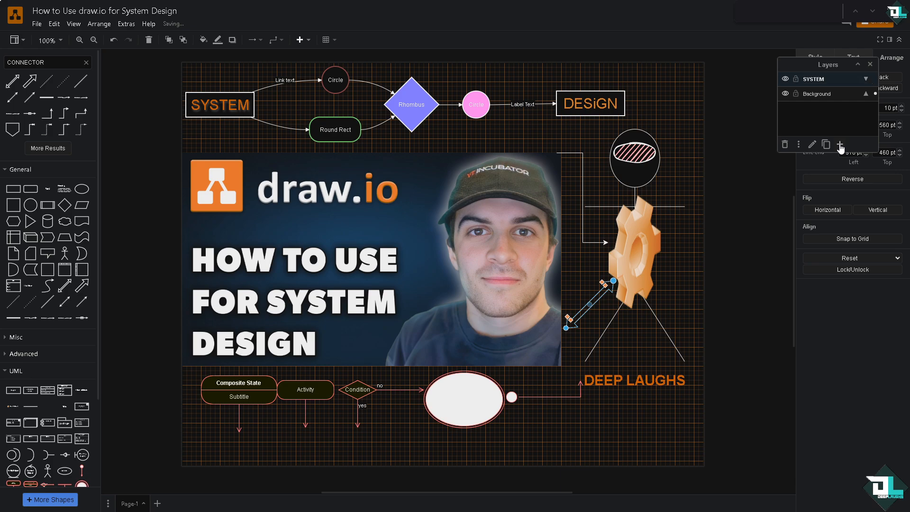
# Add another layer named DESIGN and move the SYSTEM layer above it
pyautogui.click(839, 144)
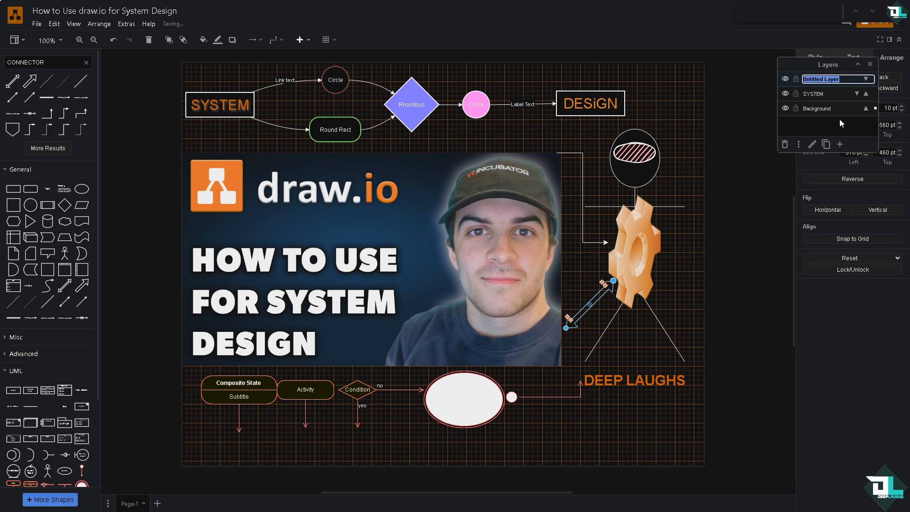
pyautogui.write('DESIGN')
pyautogui.press('Return')
pyautogui.moveTo(822, 95); pyautogui.dragTo(820, 75)
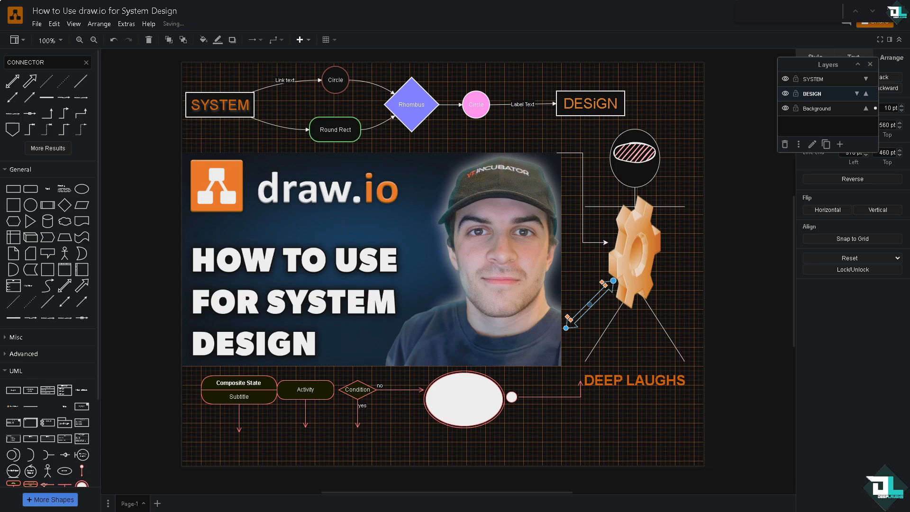
# Save the diagram and start exporting it as a PNG image
pyautogui.click(40, 26)
pyautogui.click(49, 45)
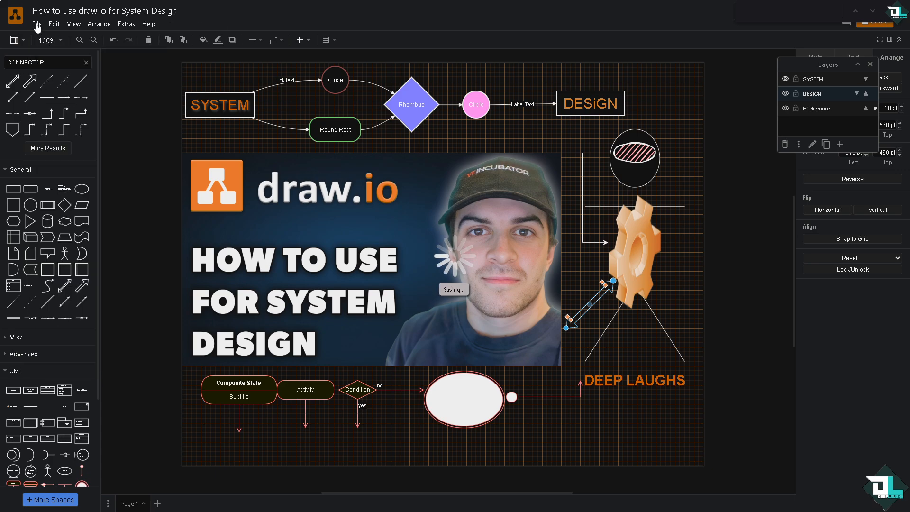
pyautogui.click(37, 26)
pyautogui.moveTo(115, 216)
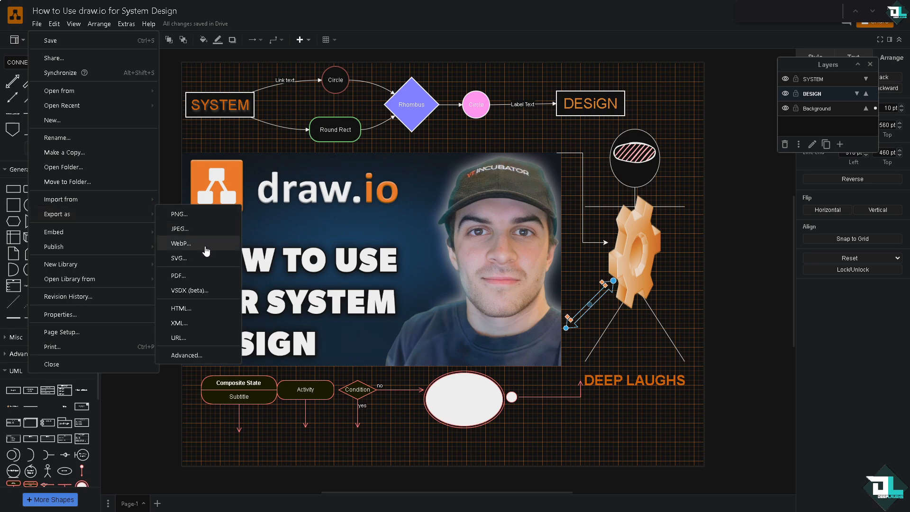
pyautogui.click(201, 214)
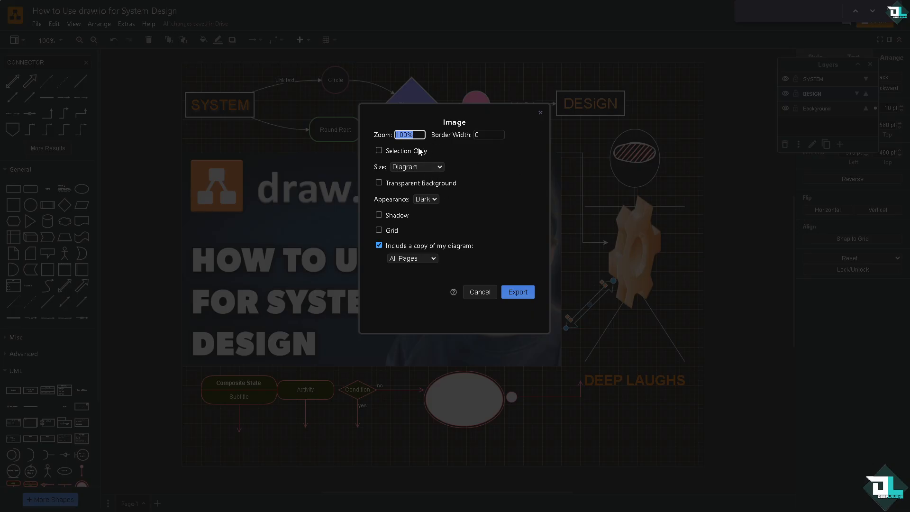
# Export the image with a zoom of 69, a border width of 6.9 and Shadow enabled
pyautogui.write('69')
pyautogui.press('Tab')
pyautogui.write('6.9')
pyautogui.click(387, 216)
pyautogui.click(518, 291)
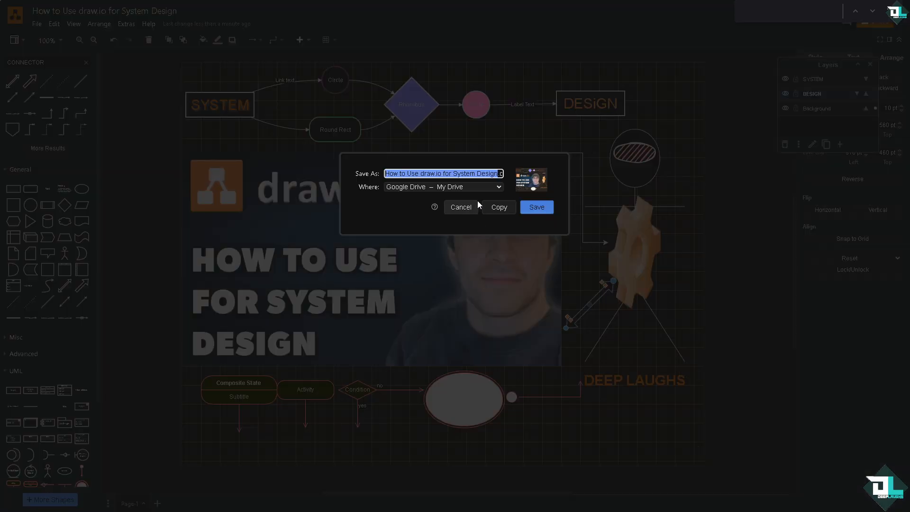
# Review the available save locations, keep Google Drive – My Drive, and save the exported image there
pyautogui.click(479, 188)
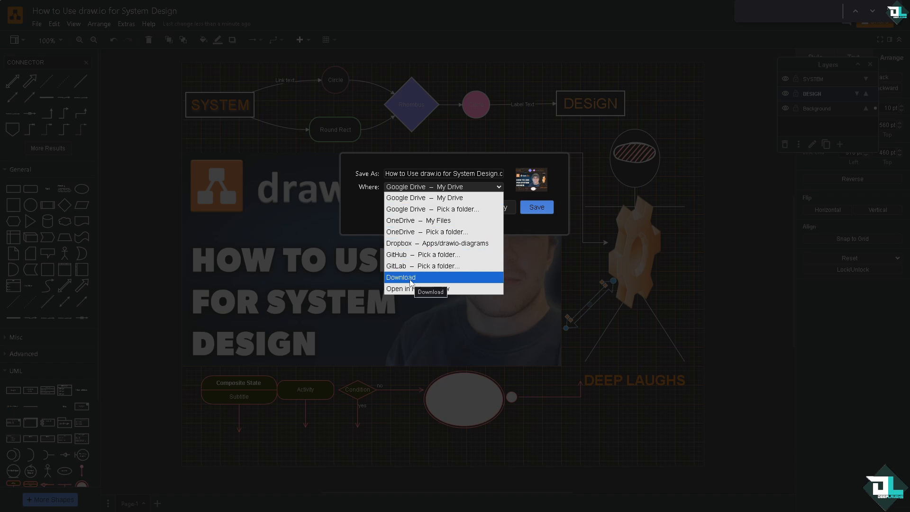
pyautogui.click(542, 224)
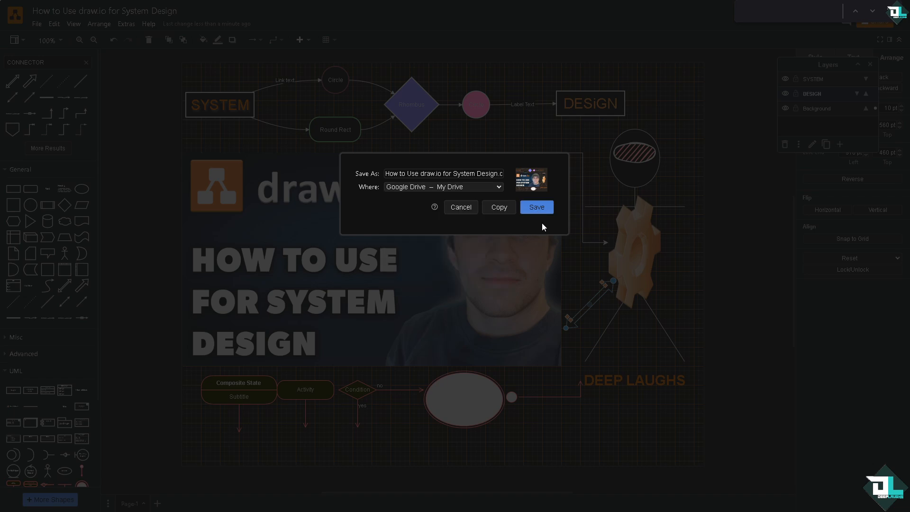
pyautogui.click(540, 207)
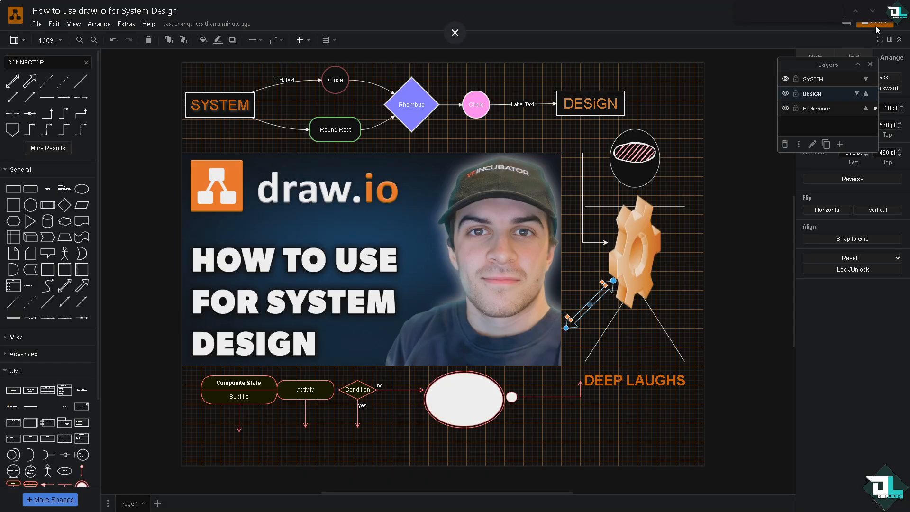
# Close the layers list and open the diagram's sharing settings
pyautogui.click(870, 63)
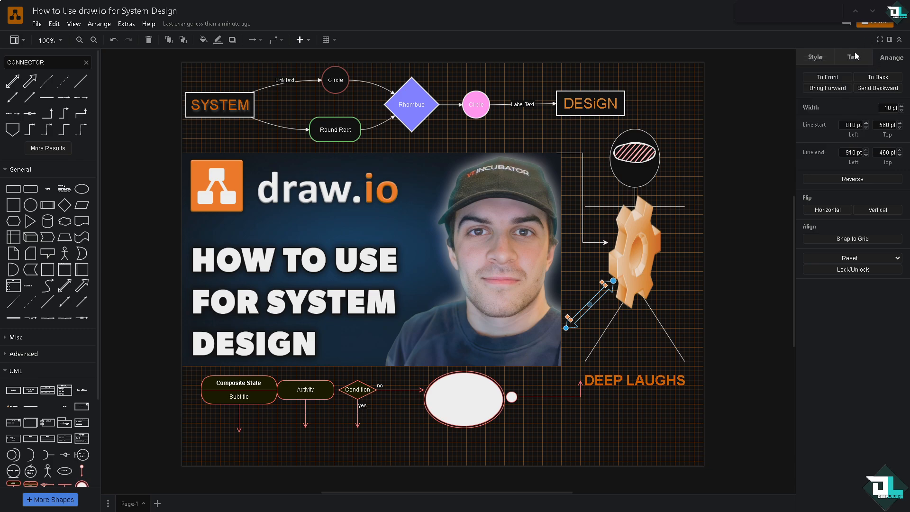
pyautogui.scroll(4, 787, 109)
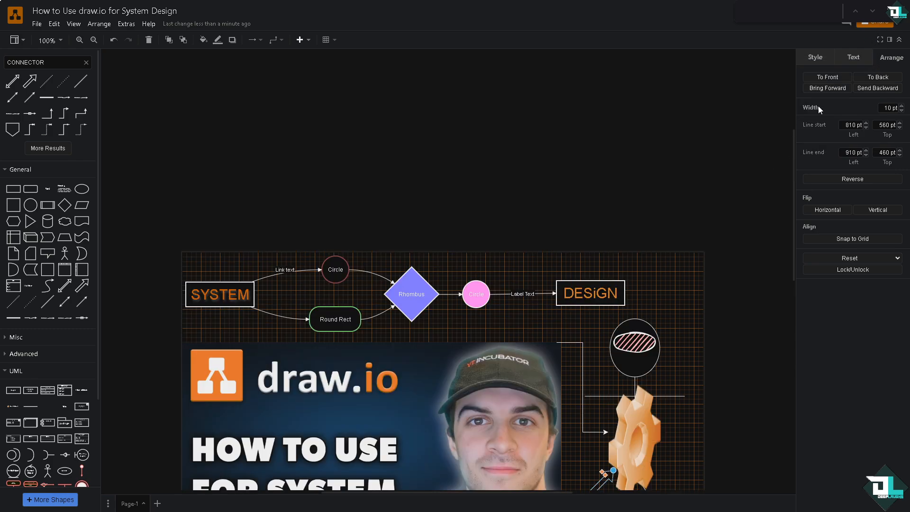
pyautogui.click(878, 23)
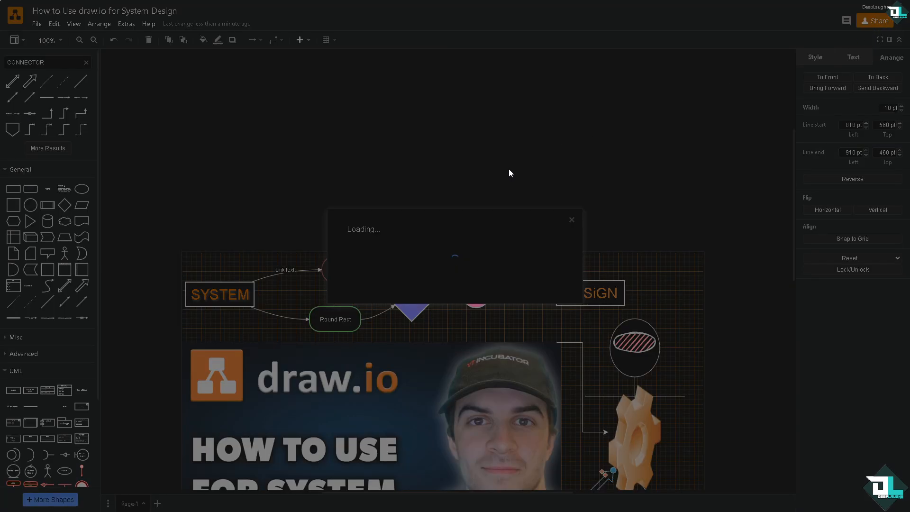